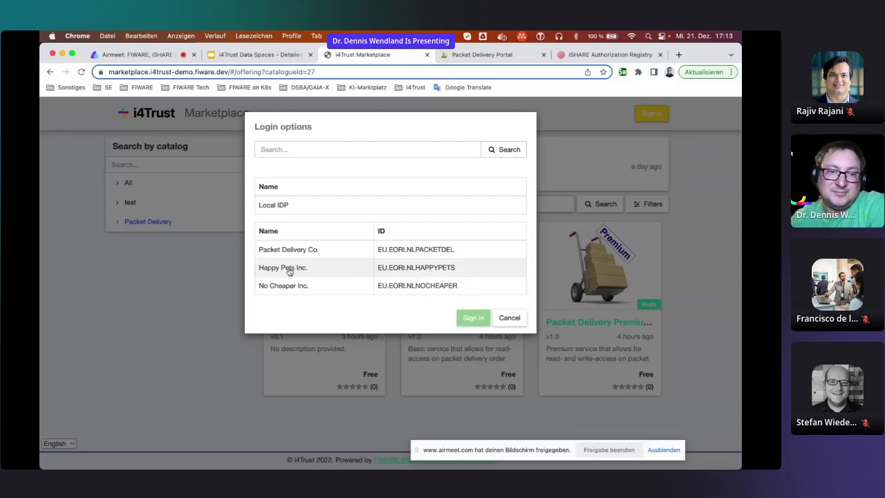
- Sign in to the marketplace through Happy Pets Inc. using the employee user's saved email and password
left_click(329, 272)
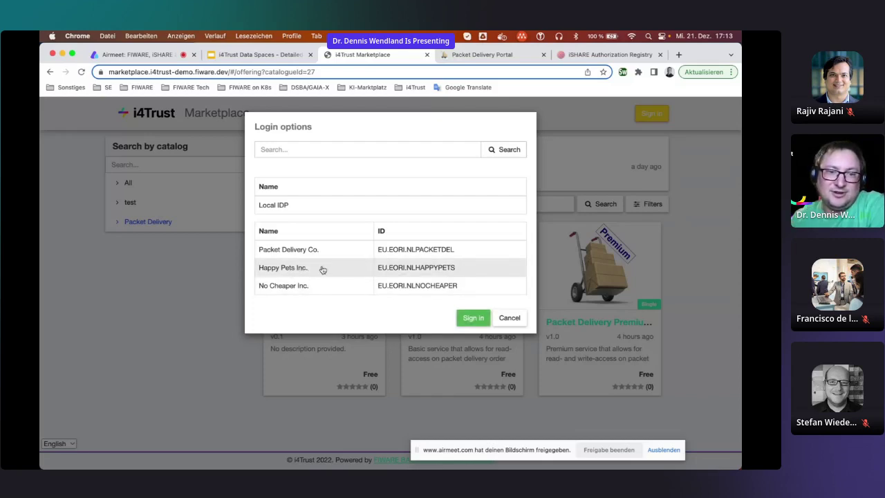
left_click(473, 316)
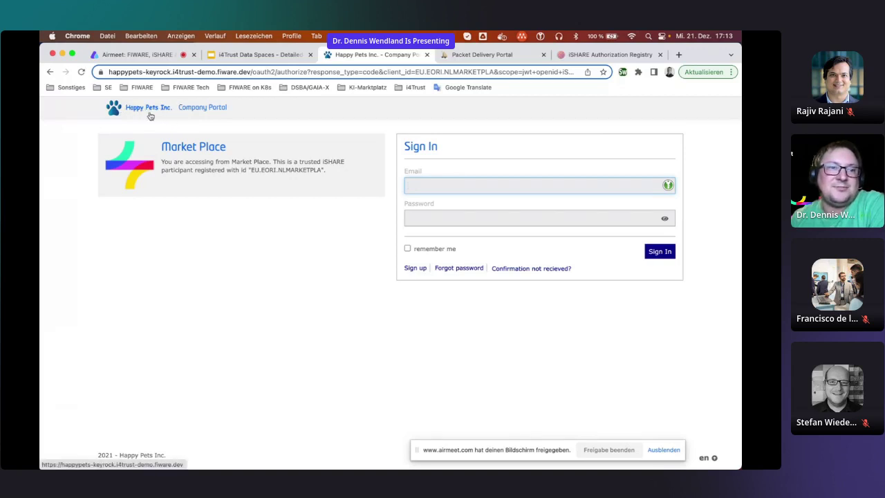
left_click(656, 185)
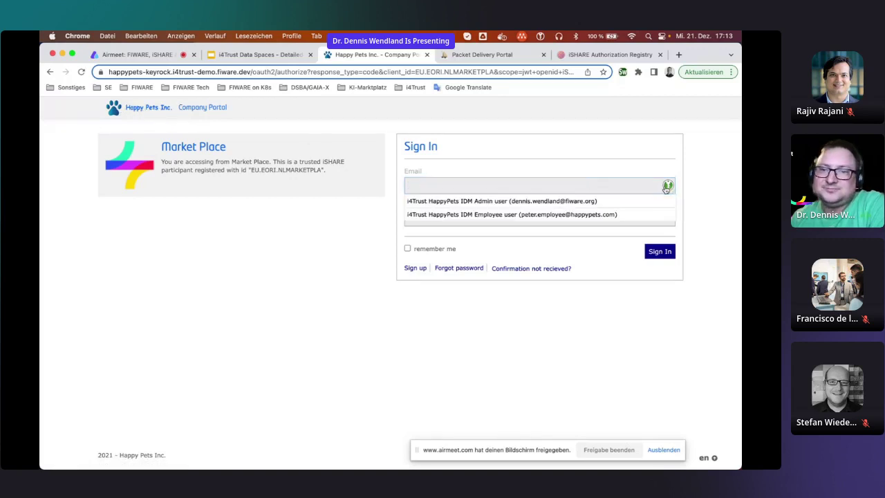
left_click(537, 214)
left_click(660, 255)
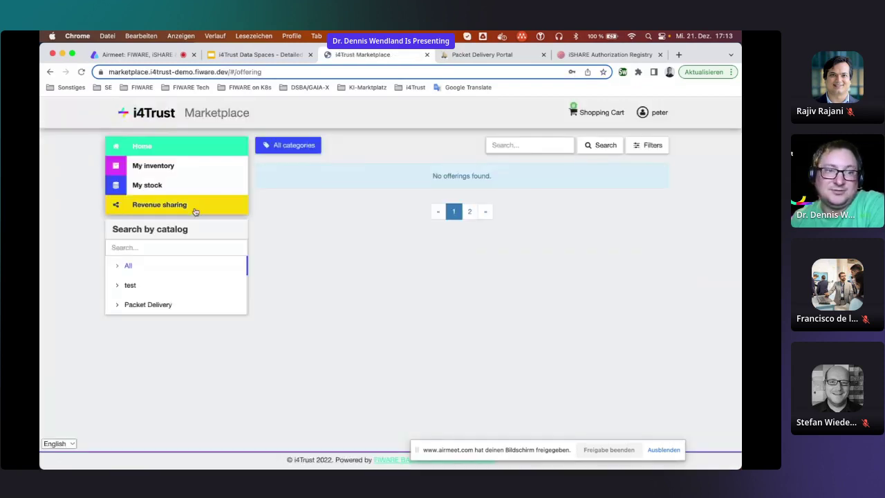
- Open the Packet Delivery Premium Service offering from the Packet Delivery catalogue
left_click(162, 302)
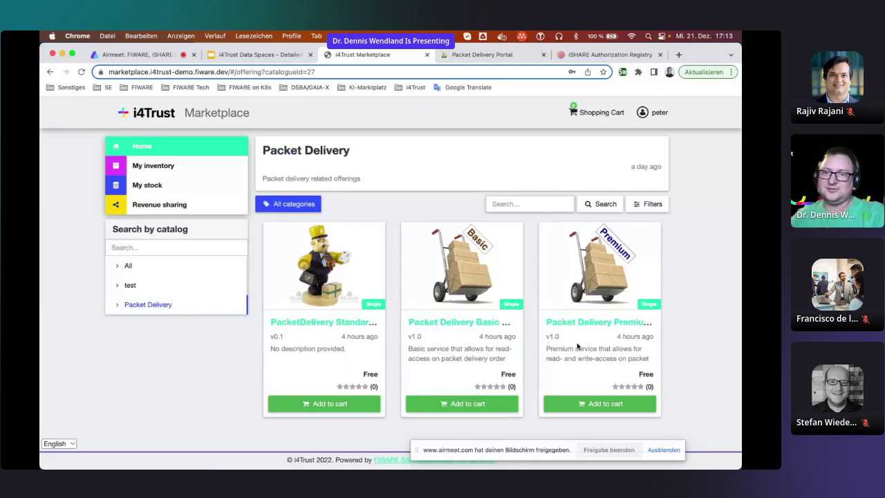
left_click(586, 325)
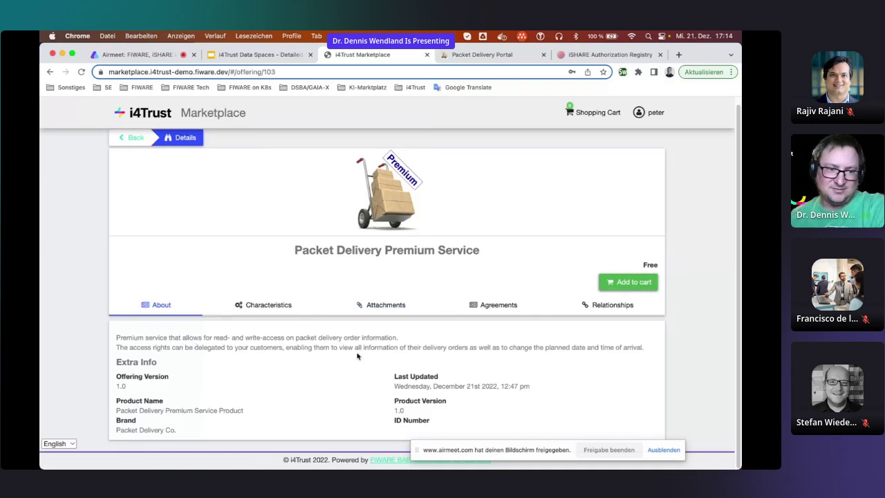
- Review the offering's characteristics, from asset type and location to the PATCH and GET entity permissions
left_click(268, 305)
scroll(287, 293, "down", 3)
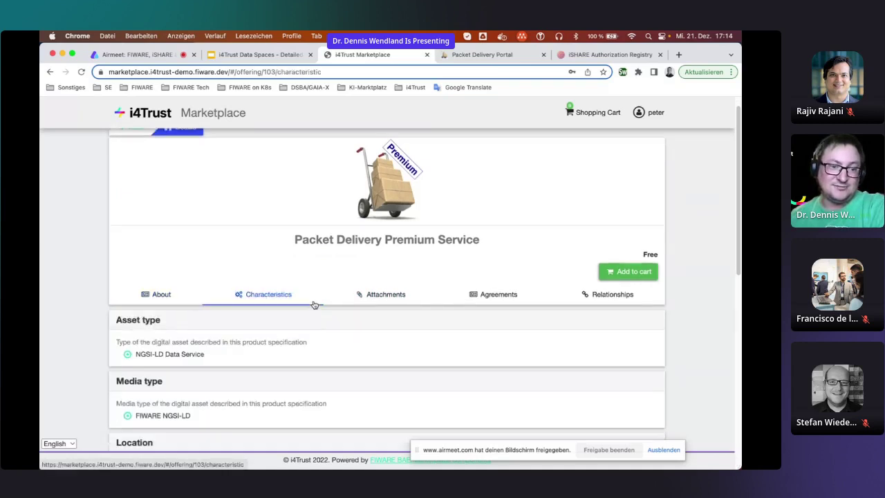
scroll(212, 282, "down", 1)
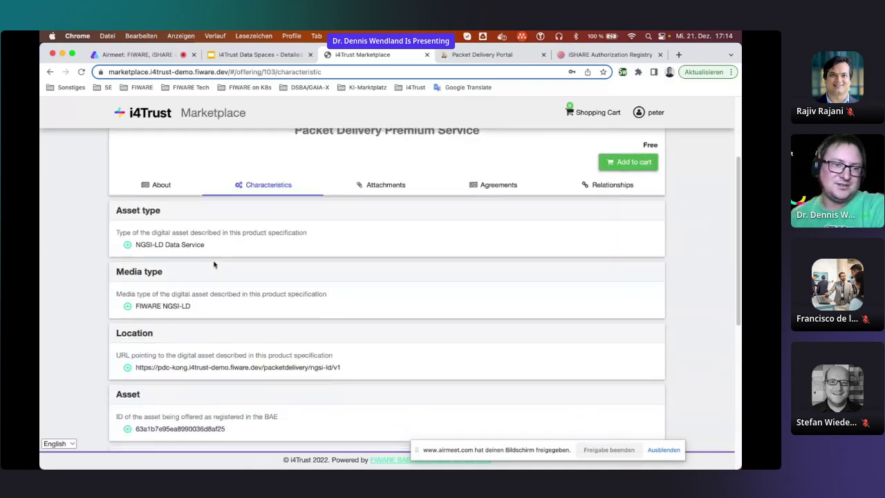
scroll(224, 260, "down", 3)
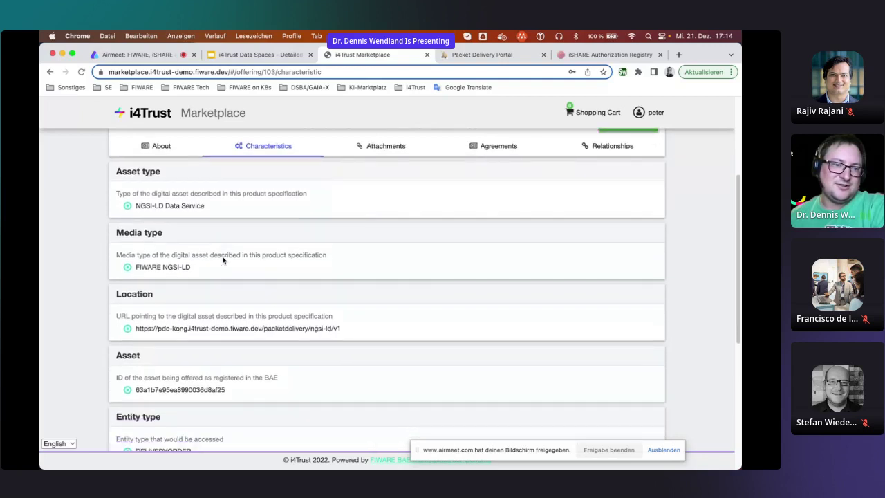
scroll(221, 269, "down", 1)
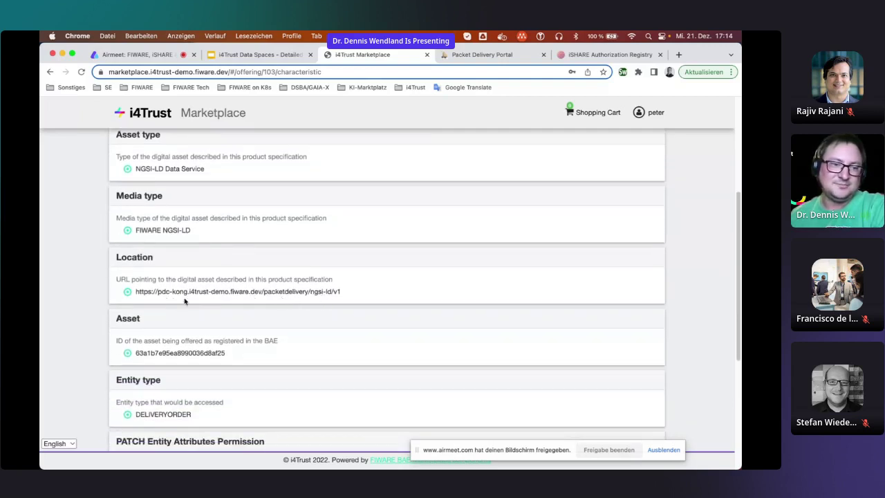
scroll(174, 297, "down", 3)
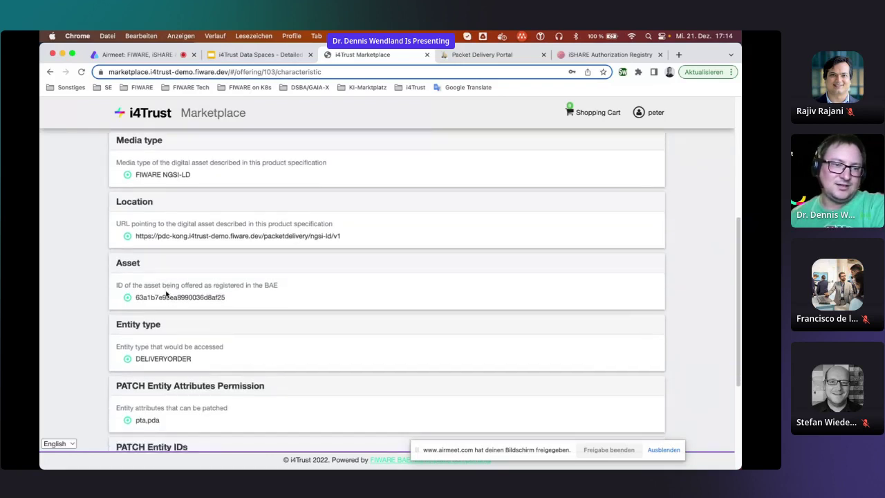
scroll(166, 294, "down", 6)
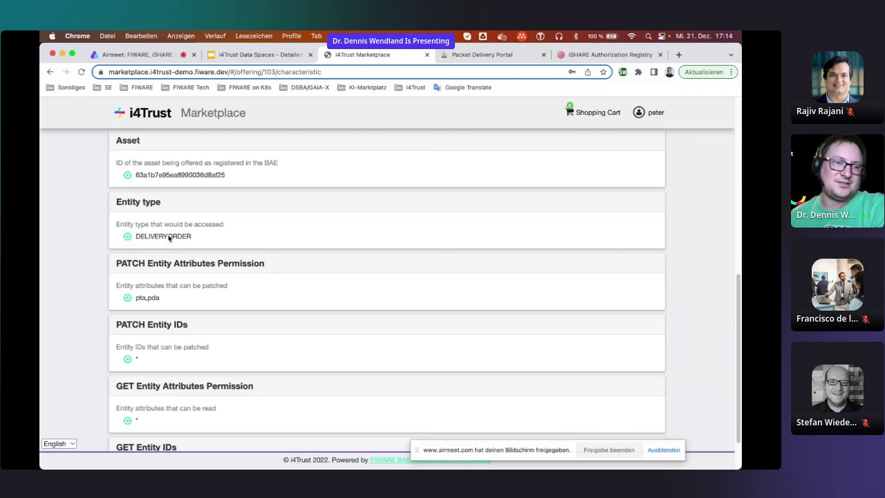
scroll(176, 239, "down", 1)
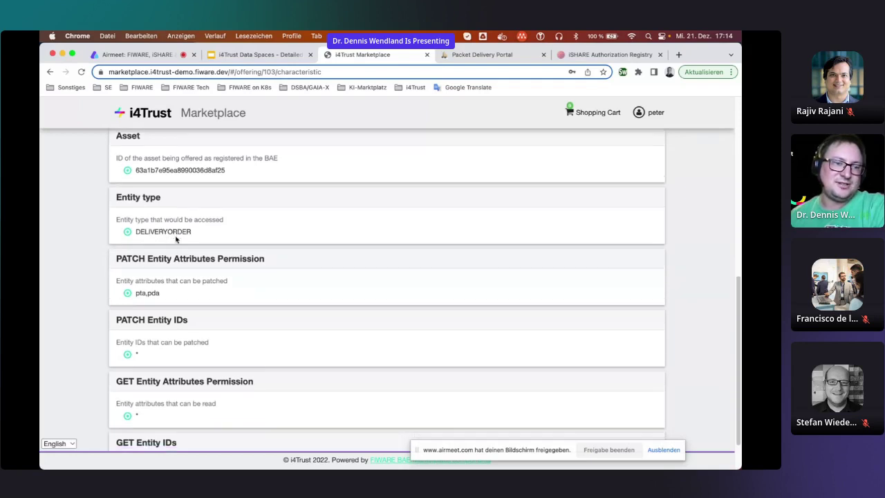
scroll(176, 239, "down", 3)
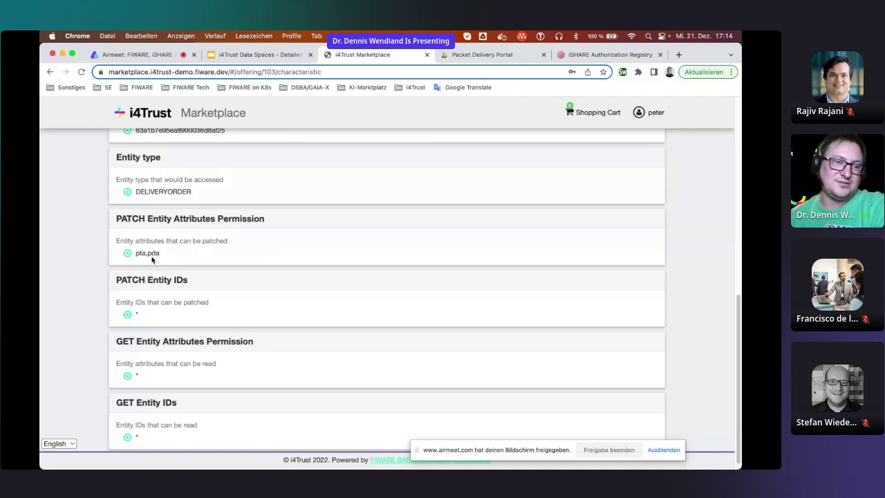
scroll(151, 256, "down", 1)
scroll(151, 256, "down", 1)
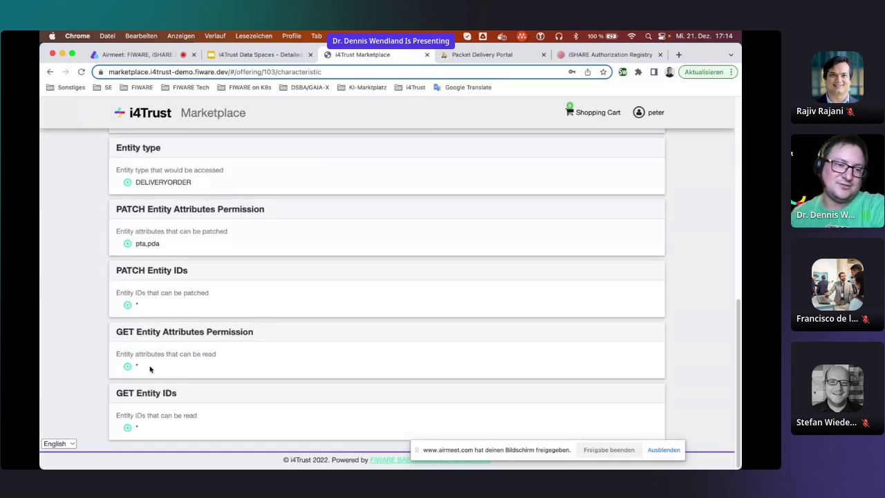
scroll(213, 361, "up", 10)
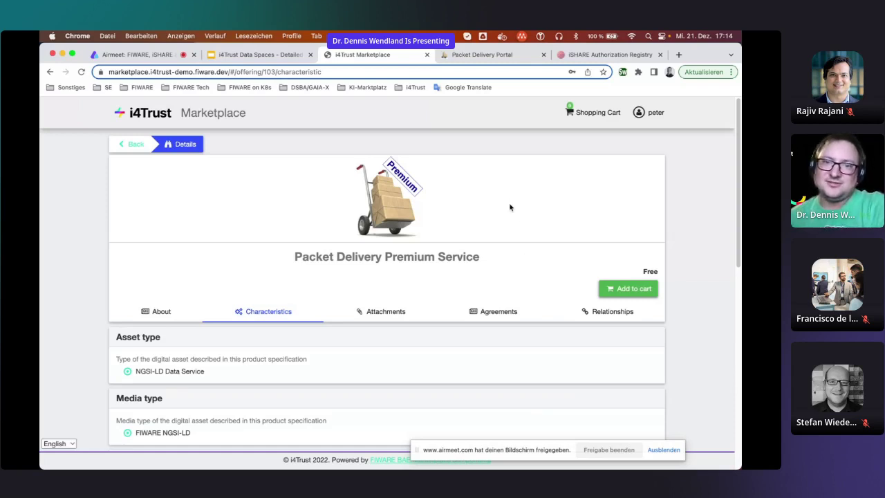
- Switch to the Packet Delivery Portal and sign in through Happy Pets Inc. with the prime customer's saved email and password
left_click(492, 58)
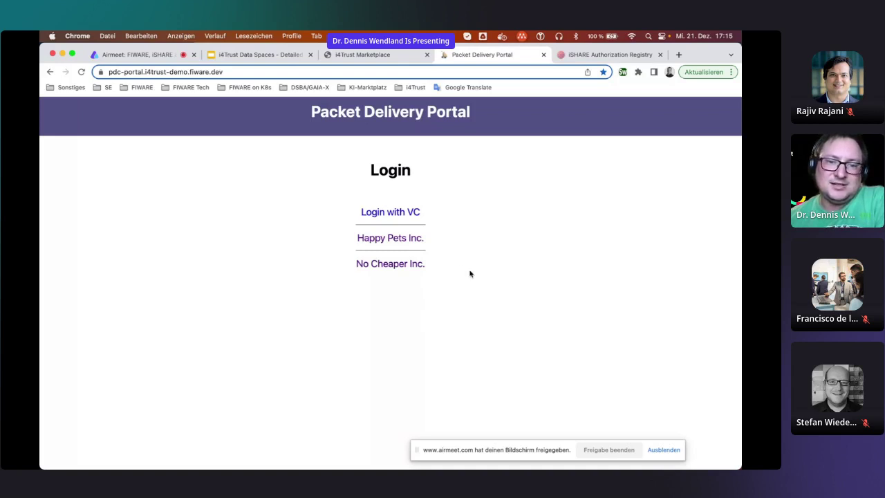
left_click(384, 241)
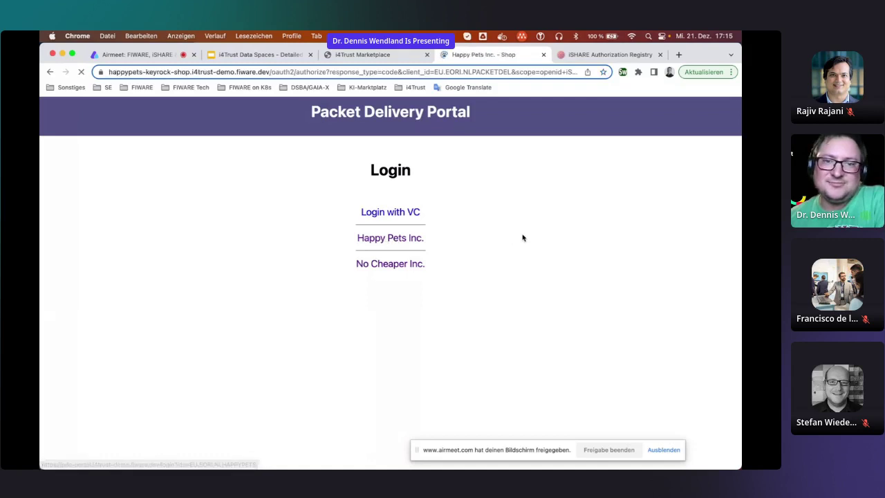
left_click(668, 185)
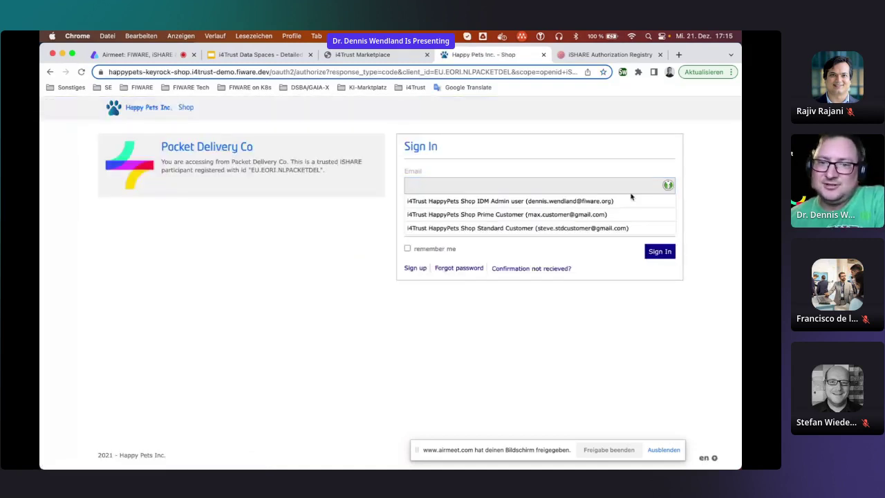
left_click(521, 217)
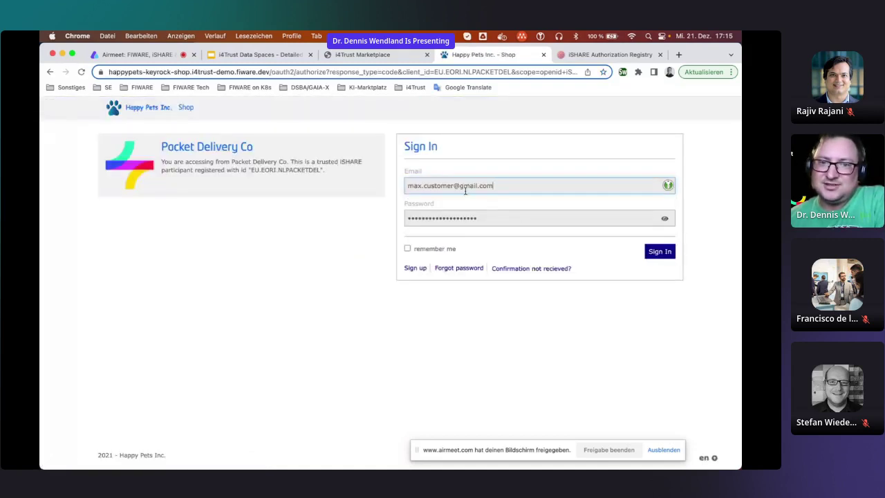
left_click(659, 254)
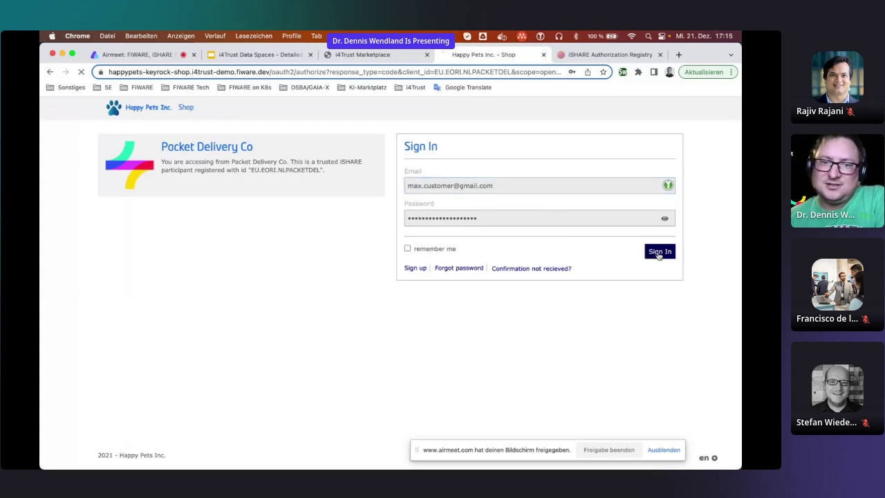
- Try to retrieve the first suggested Happy Pets delivery order, and log out of the portal
left_click(460, 195)
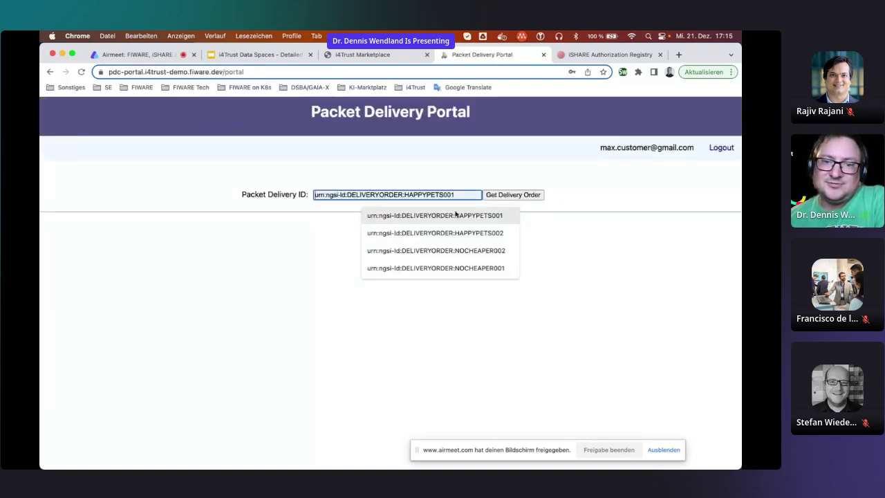
left_click(455, 215)
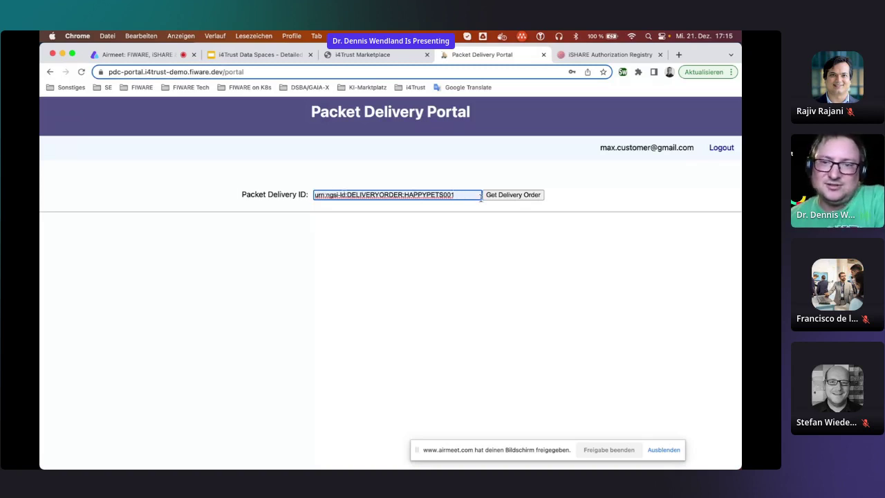
left_click(490, 198)
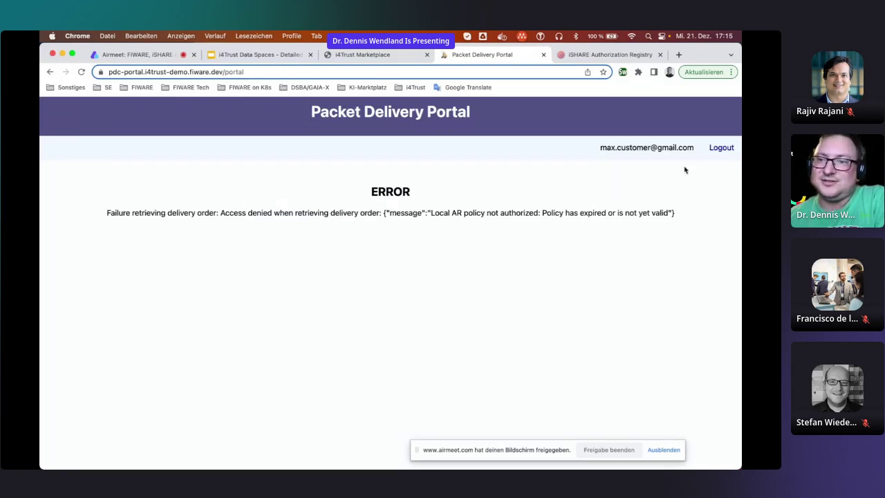
left_click(721, 148)
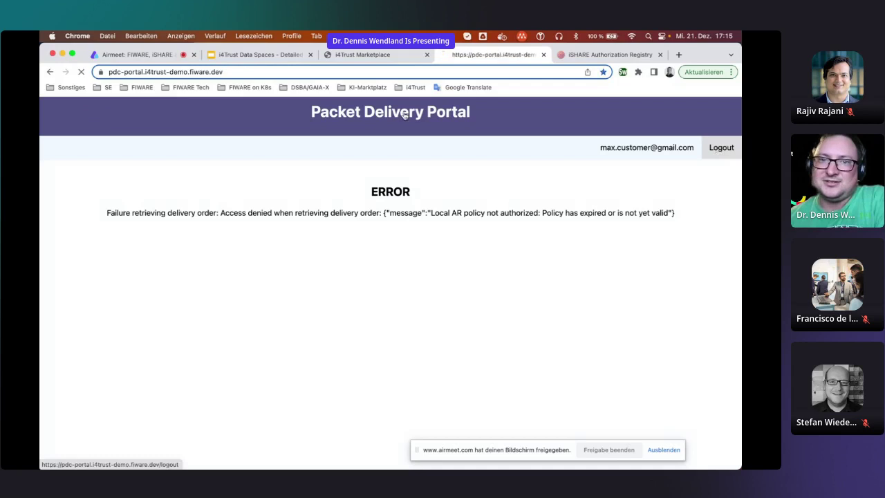
- Return to the i4Trust Marketplace and add Packet Delivery Premium Service to the cart, agreeing to its terms and conditions
left_click(387, 56)
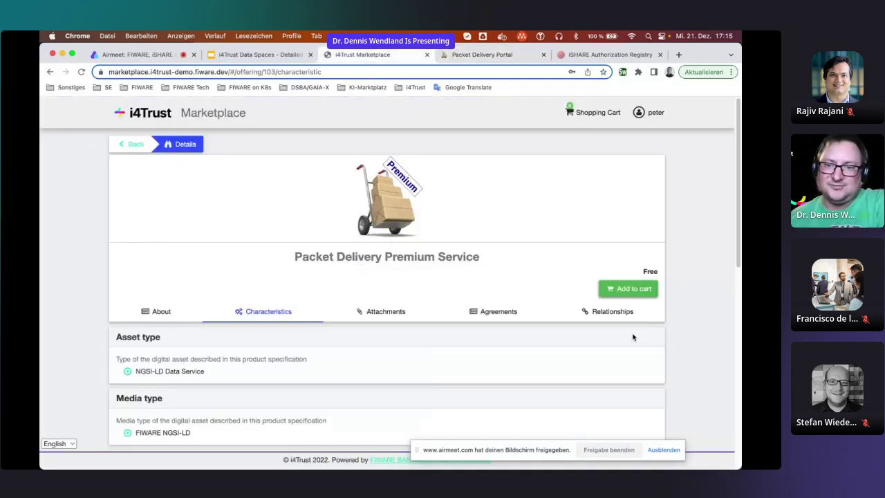
left_click(628, 290)
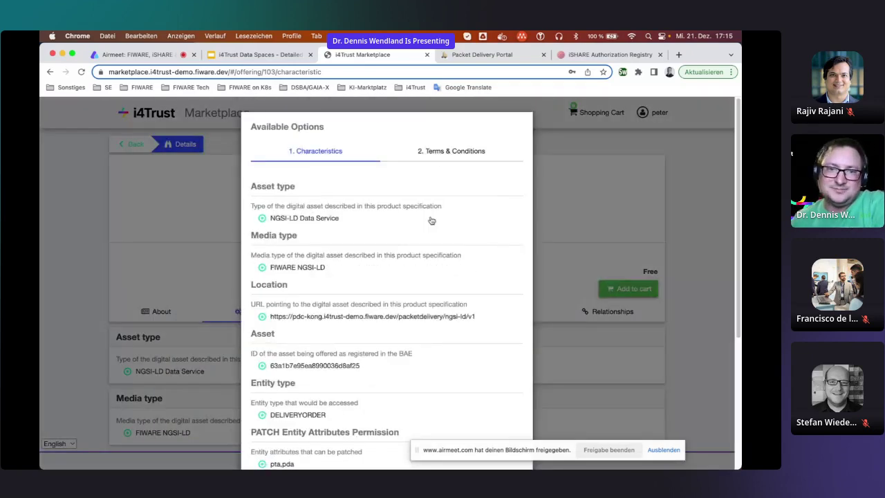
scroll(414, 253, "down", 3)
scroll(414, 253, "up", 3)
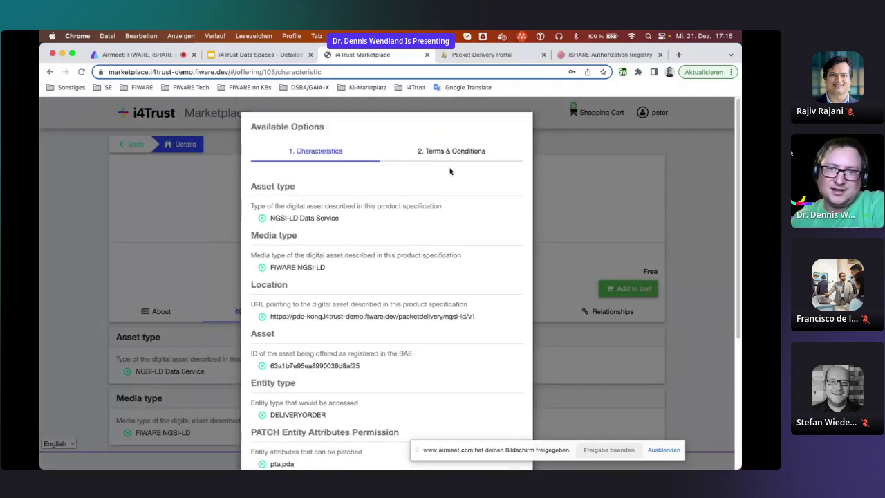
left_click(451, 152)
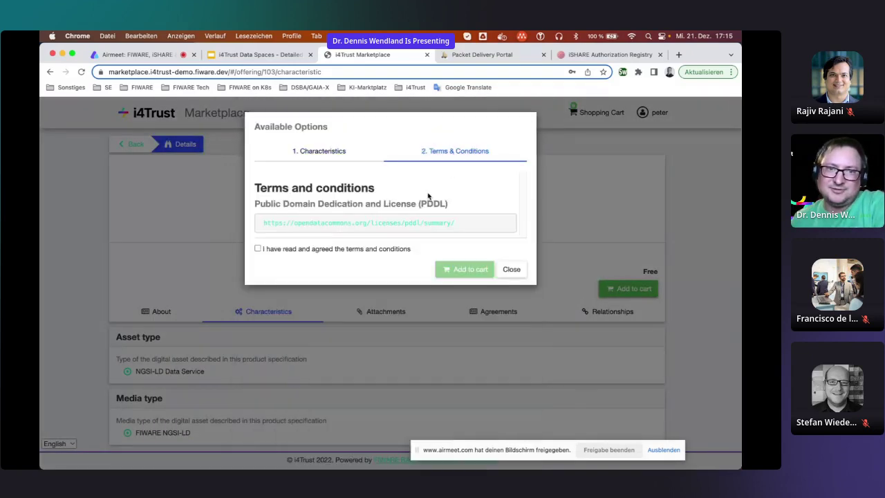
left_click(260, 249)
left_click(456, 272)
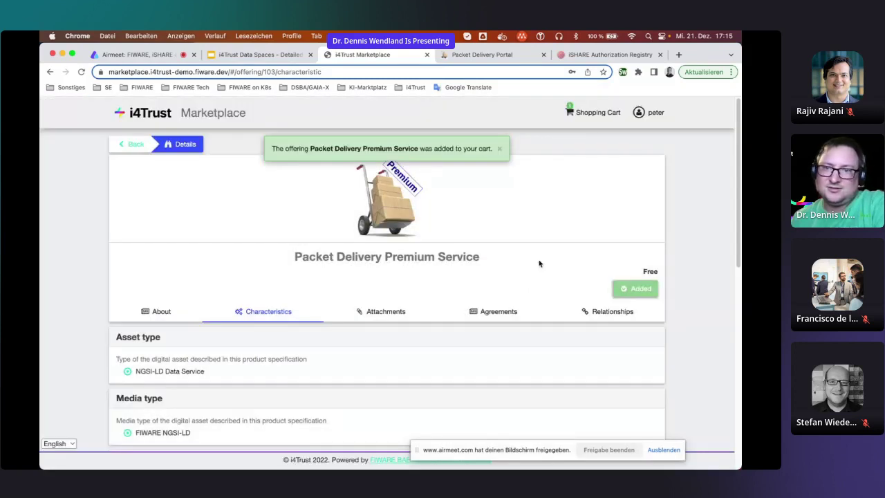
- Check out the shopping cart containing Packet Delivery Premium Service with the preset billing address
left_click(595, 112)
left_click(570, 206)
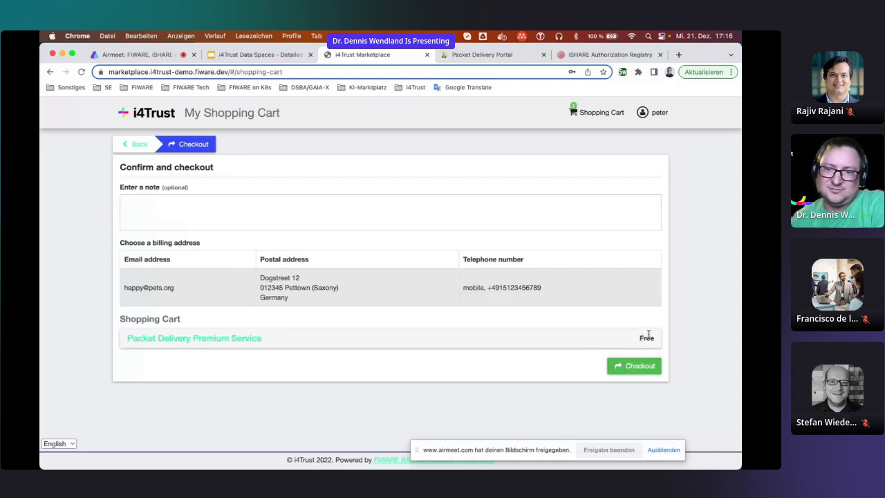
left_click(630, 370)
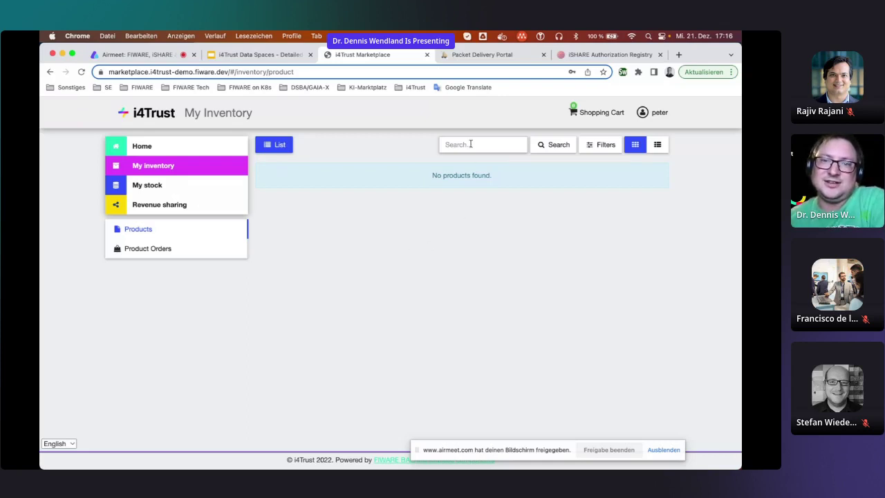
- Switch to the Packet Delivery Portal, sign in through Happy Pets Inc. and retrieve the first suggested Happy Pets delivery order
left_click(488, 55)
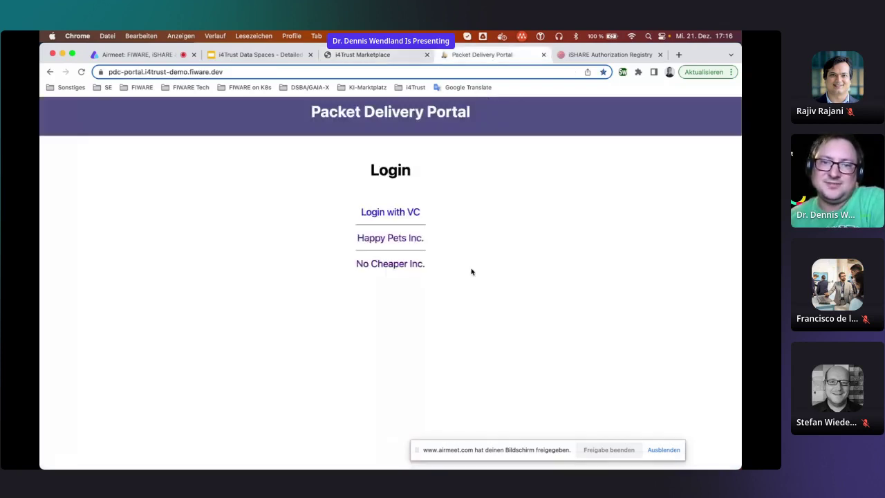
left_click(390, 242)
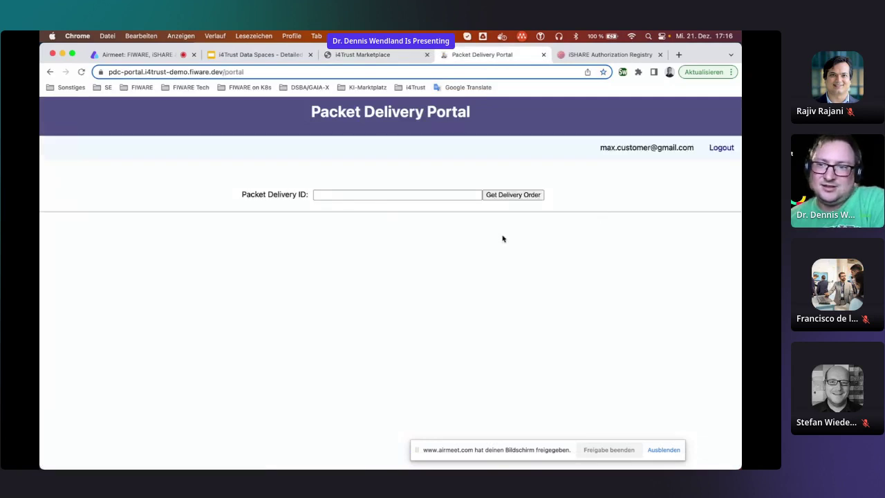
left_click(371, 194)
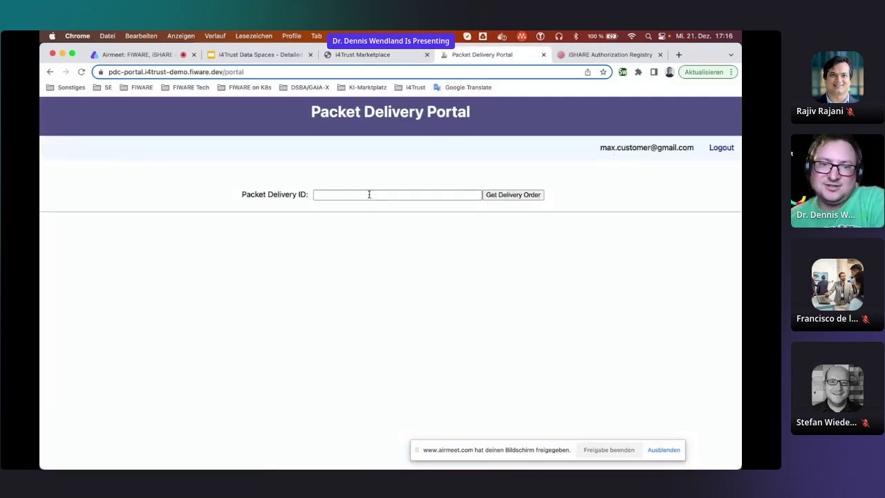
left_click(418, 215)
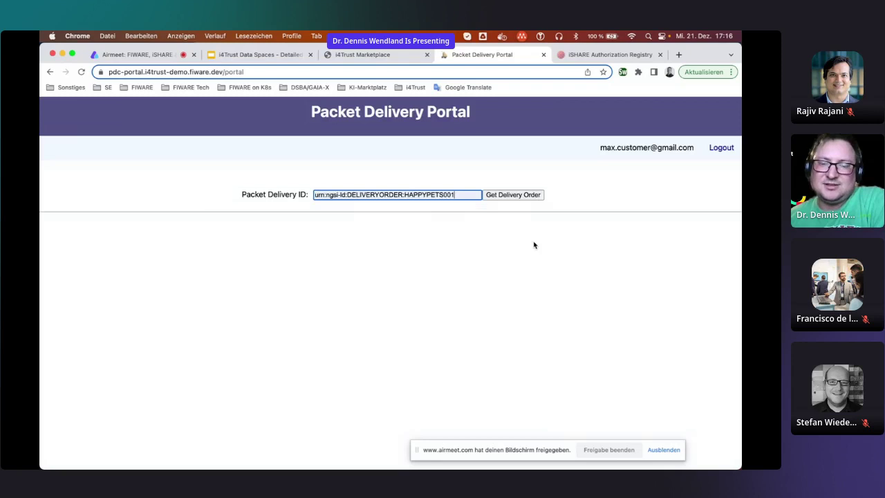
left_click(517, 196)
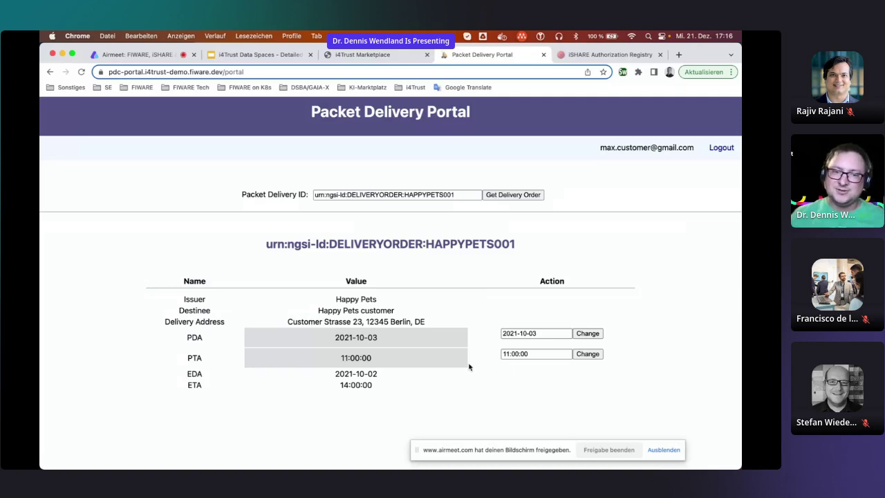
- Change the Happy Pets delivery order's PTA to 18:00:00, and log out of the portal
left_click(502, 353)
left_click(509, 353)
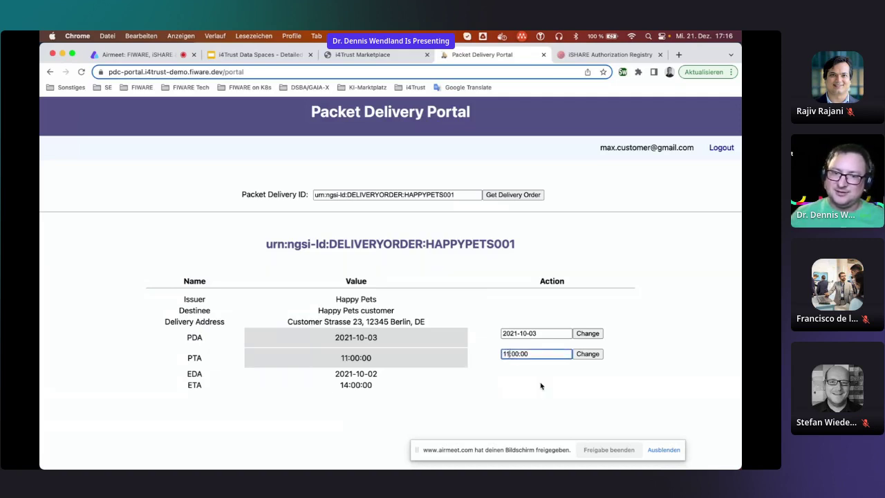
double_click(506, 353)
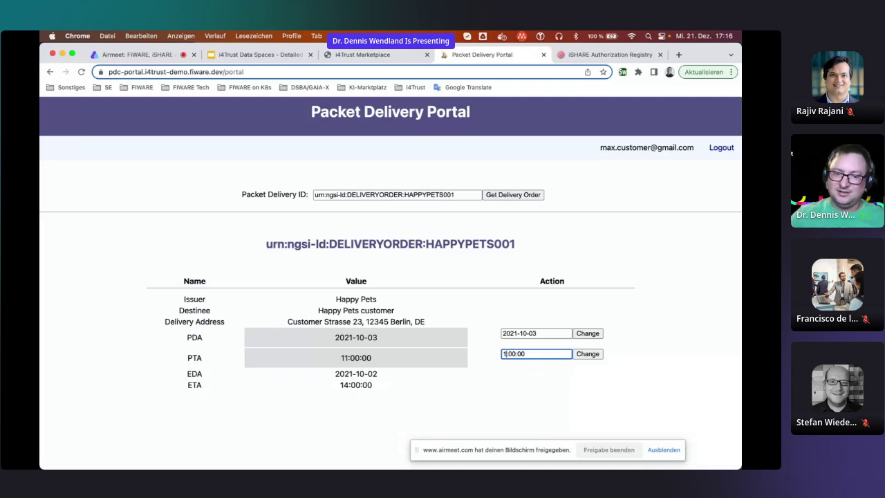
type("18")
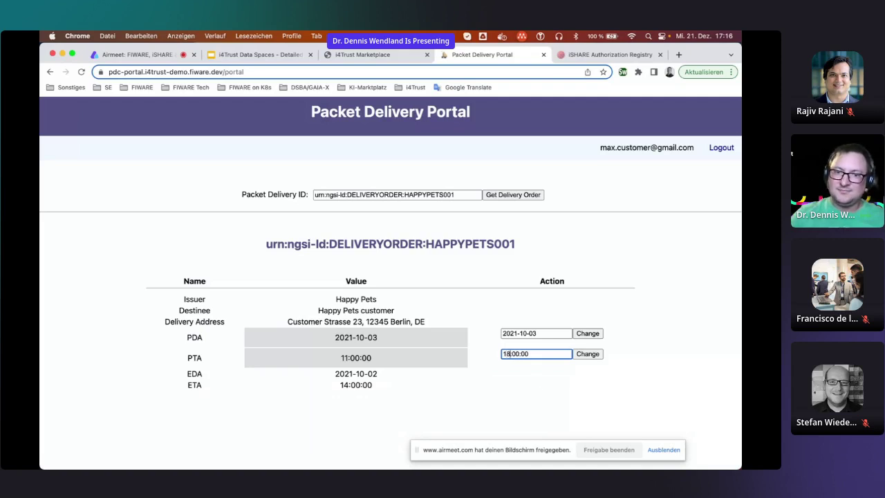
left_click(586, 354)
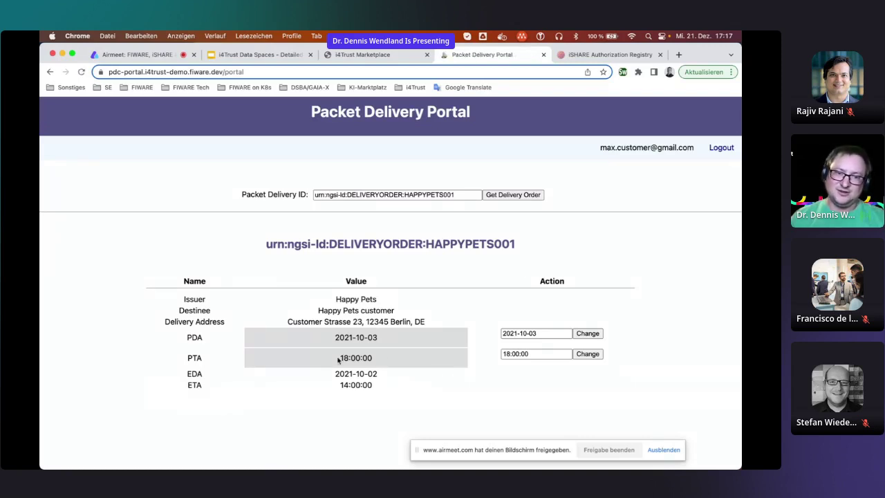
left_click_drag(339, 359, 370, 358)
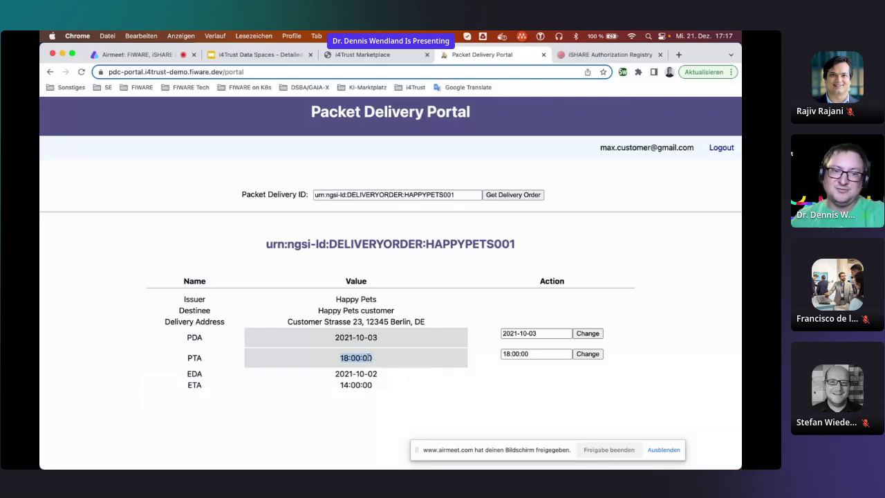
left_click(389, 362)
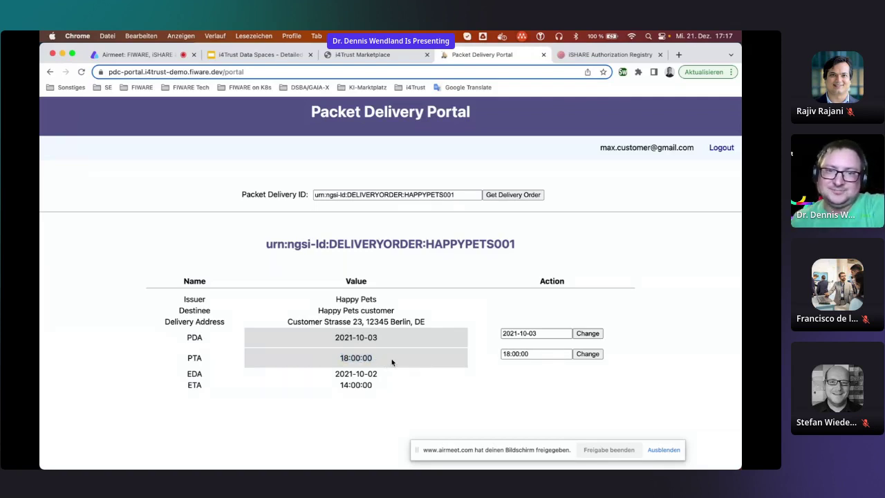
left_click(719, 149)
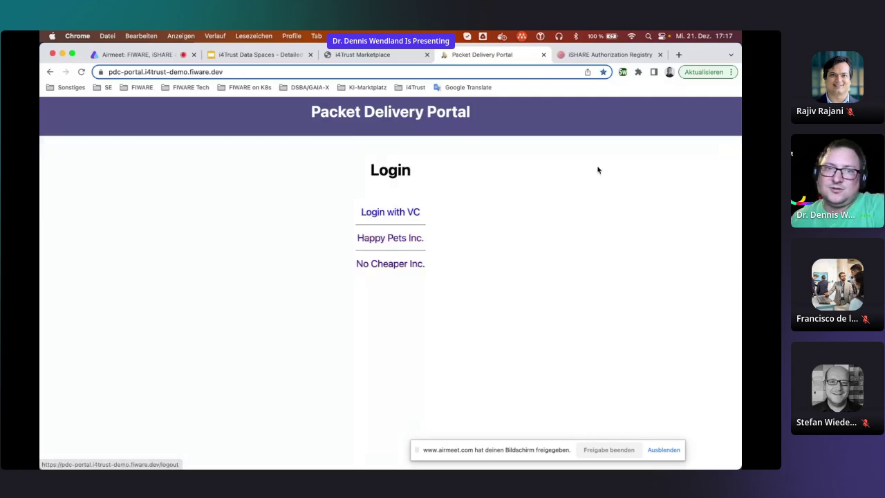
- Return to the i4Trust Marketplace and sign the Happy Pets employee out
left_click(377, 55)
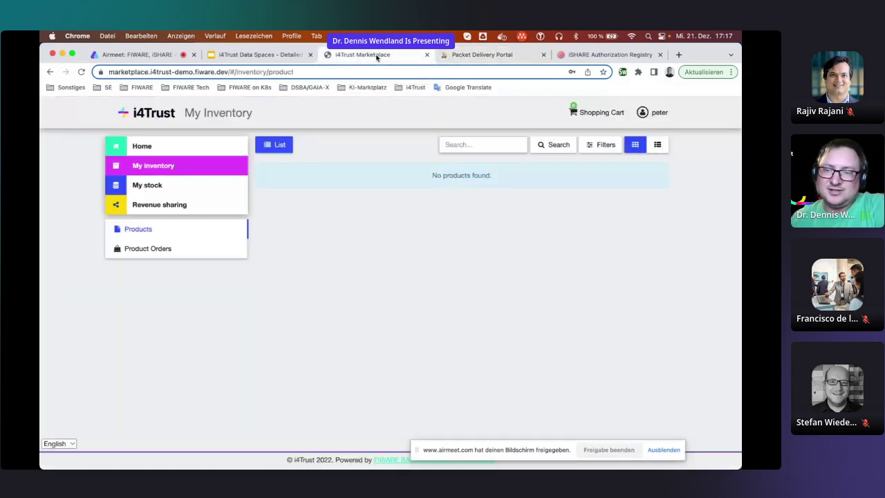
left_click(657, 113)
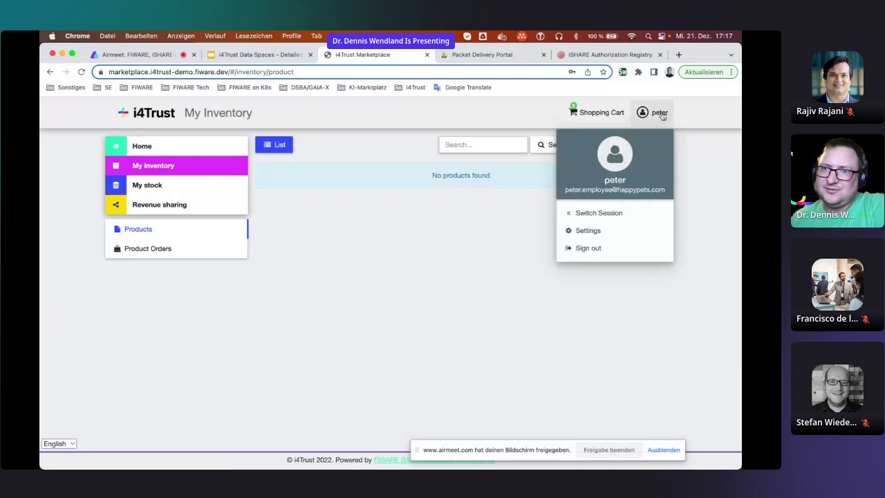
left_click(599, 249)
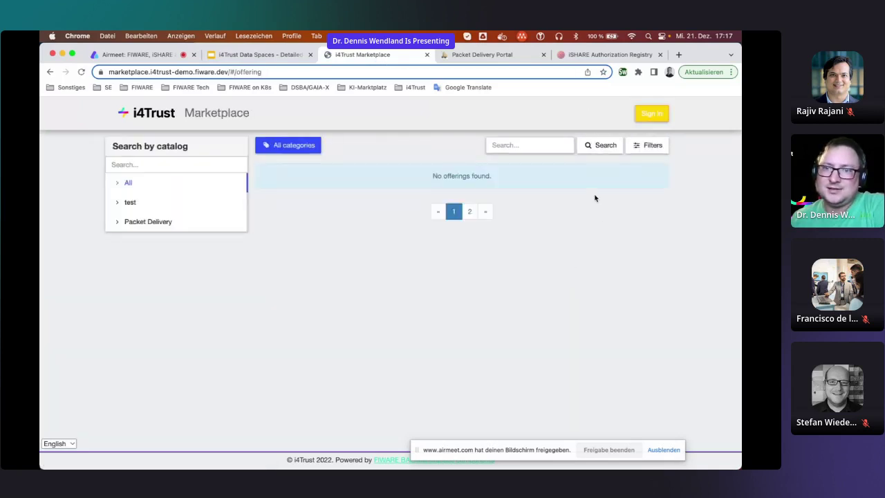
- Sign in to the marketplace through No Cheaper Inc. with the employee's saved email and password
left_click(650, 115)
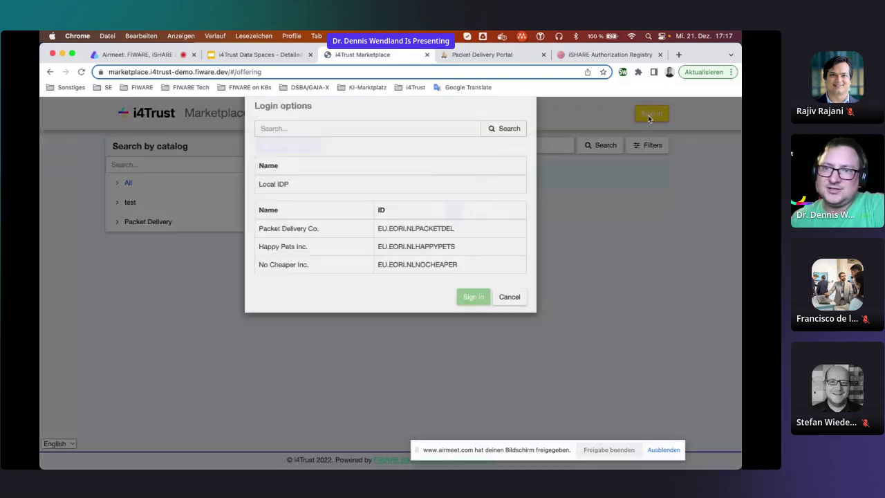
left_click(297, 295)
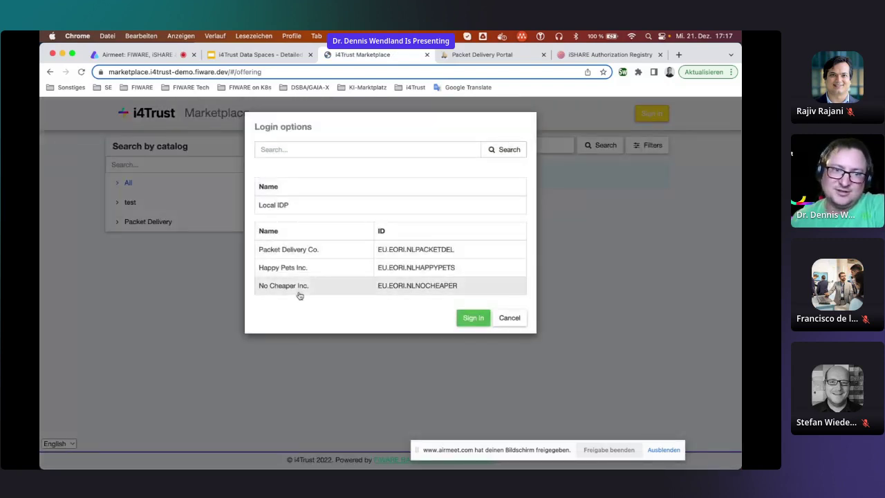
left_click(471, 319)
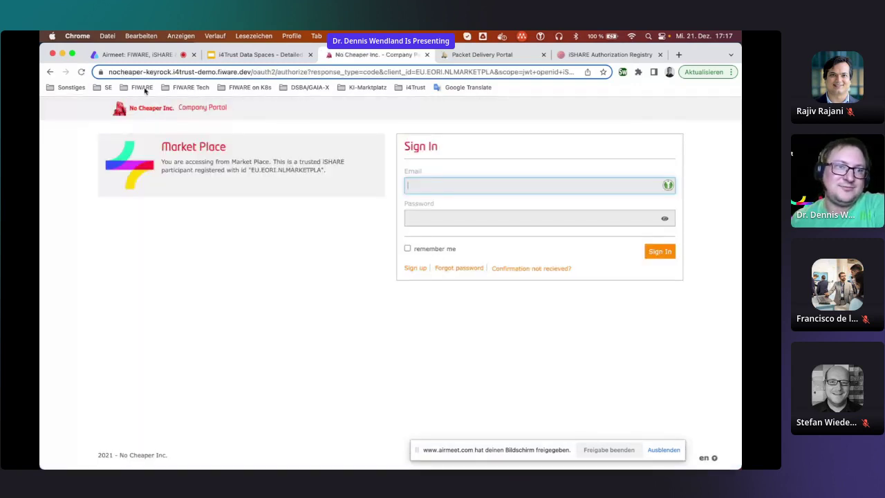
left_click(668, 187)
left_click(568, 214)
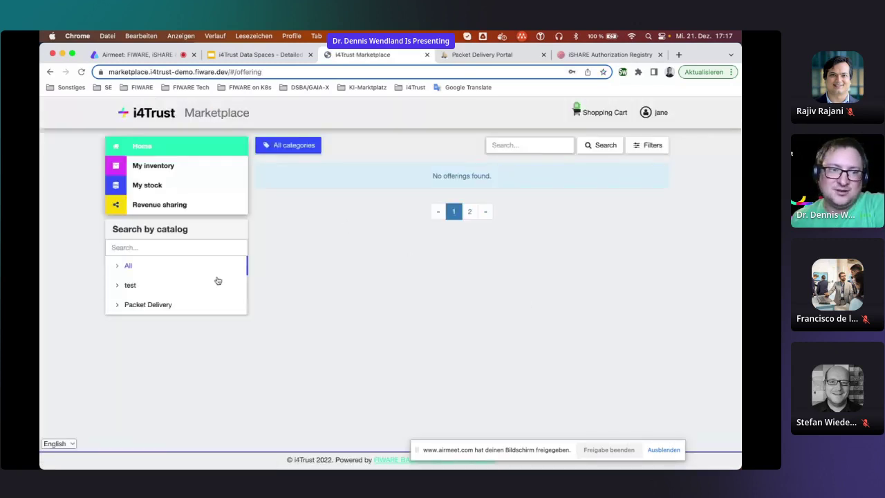
- Review the characteristics of Packet Delivery Basic Service in the Packet Delivery catalog and add it to the cart, agreeing to its terms and conditions
left_click(177, 309)
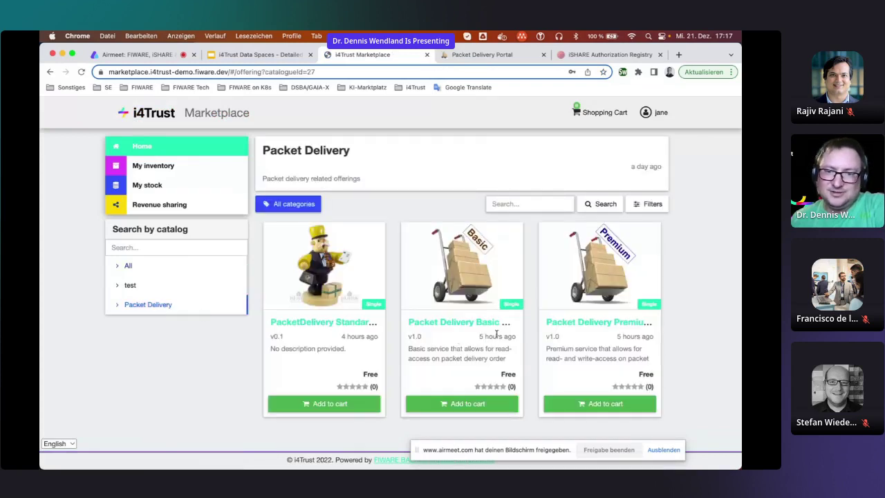
left_click(460, 322)
left_click(273, 315)
scroll(273, 314, "down", 5)
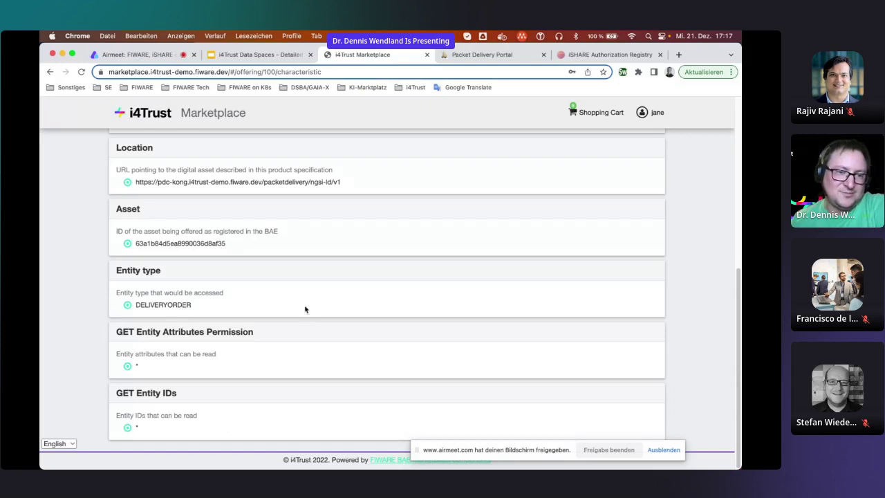
scroll(394, 326, "up", 10)
left_click(627, 288)
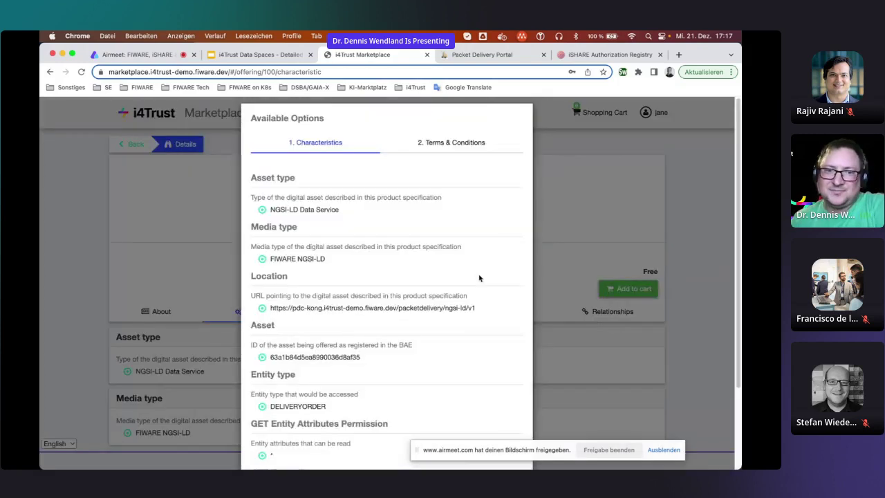
left_click(450, 151)
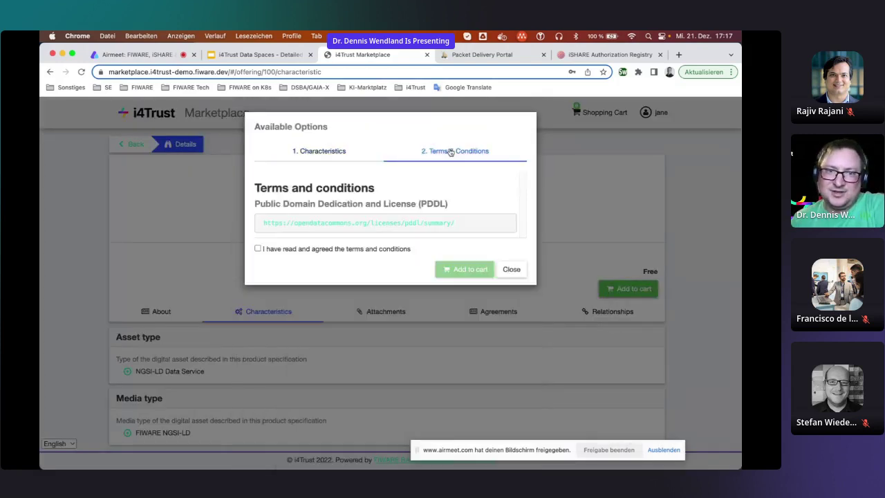
left_click(257, 248)
left_click(454, 274)
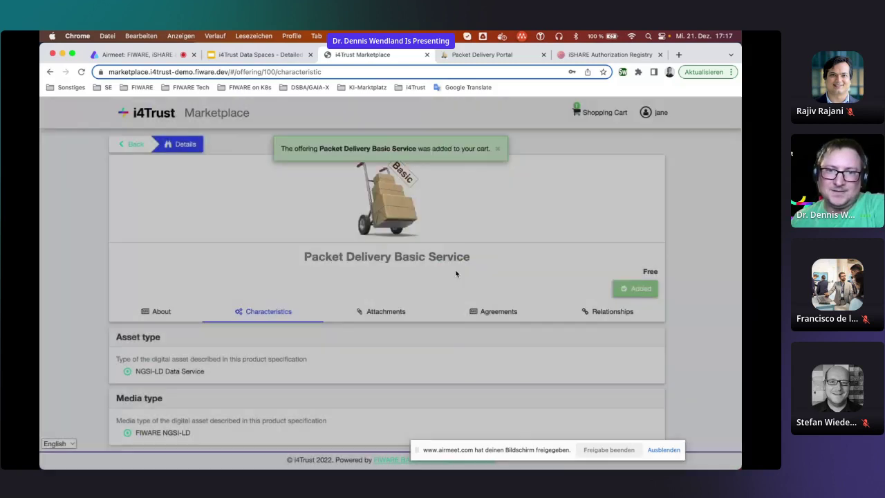
- Check out the shopping cart containing Packet Delivery Basic Service with the preset billing address
left_click(578, 113)
left_click(568, 206)
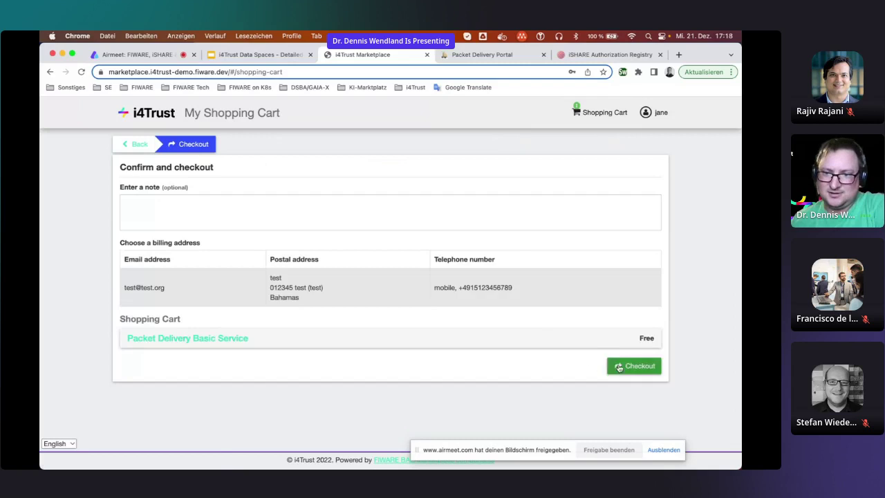
left_click(625, 366)
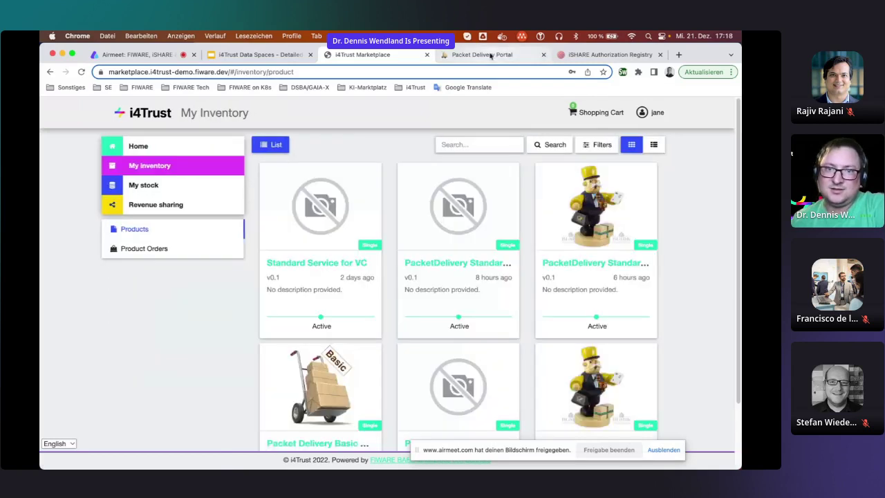
- Switch to the Packet Delivery Portal and sign in through No Cheaper Inc. with the standard customer's saved email and password
left_click(482, 54)
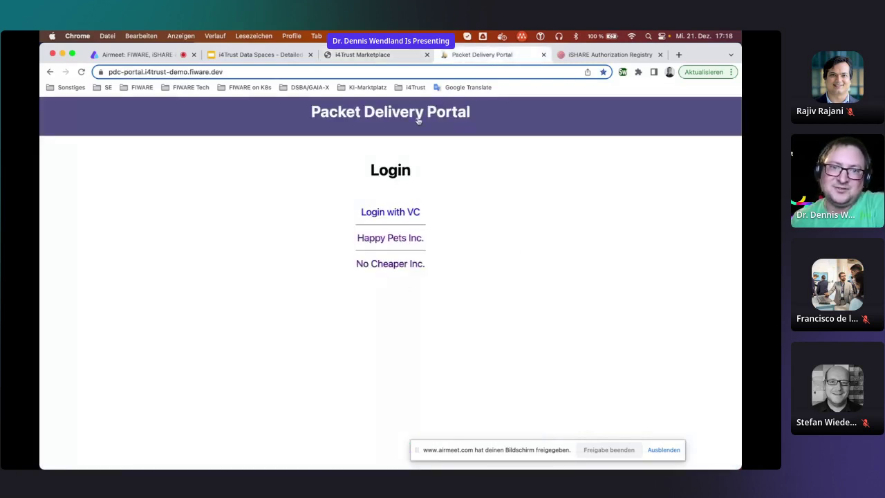
left_click(388, 266)
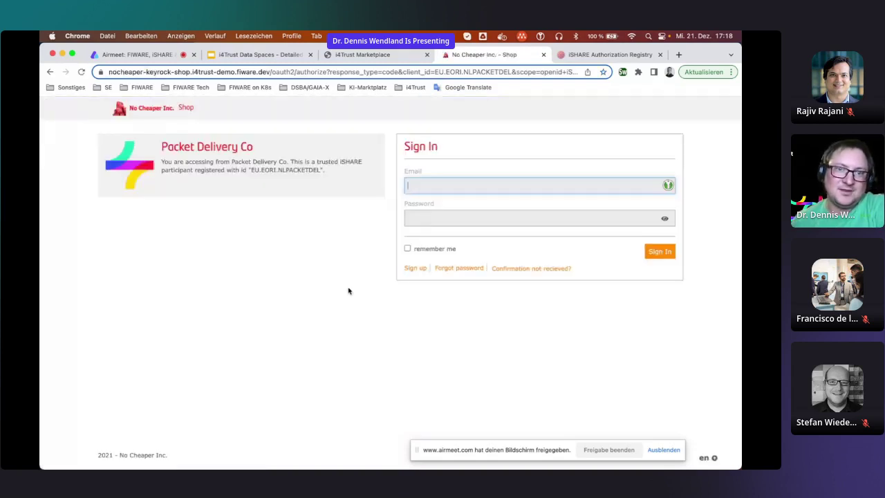
left_click(668, 185)
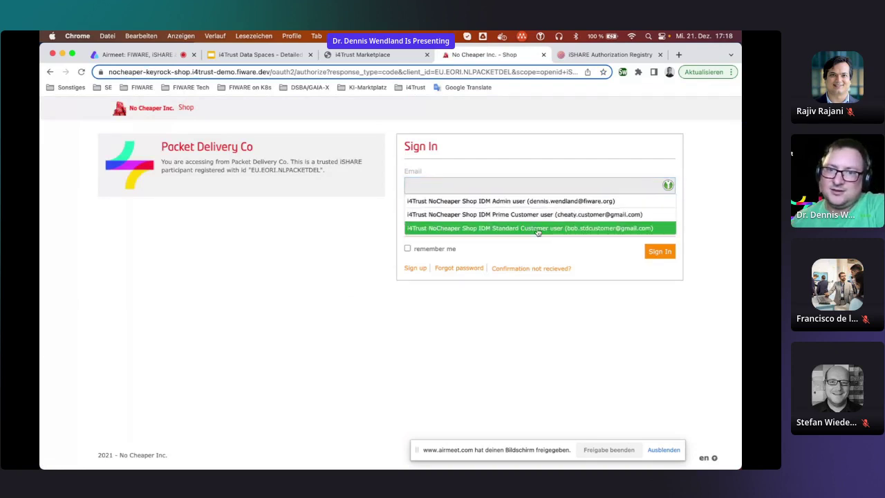
left_click(538, 228)
left_click(658, 253)
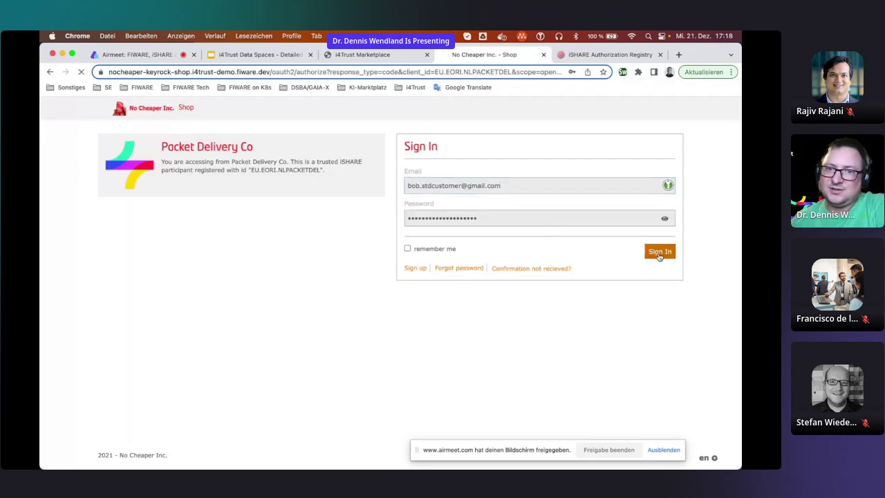
- Retrieve the first suggested No Cheaper delivery order by its Packet Delivery ID
left_click(442, 195)
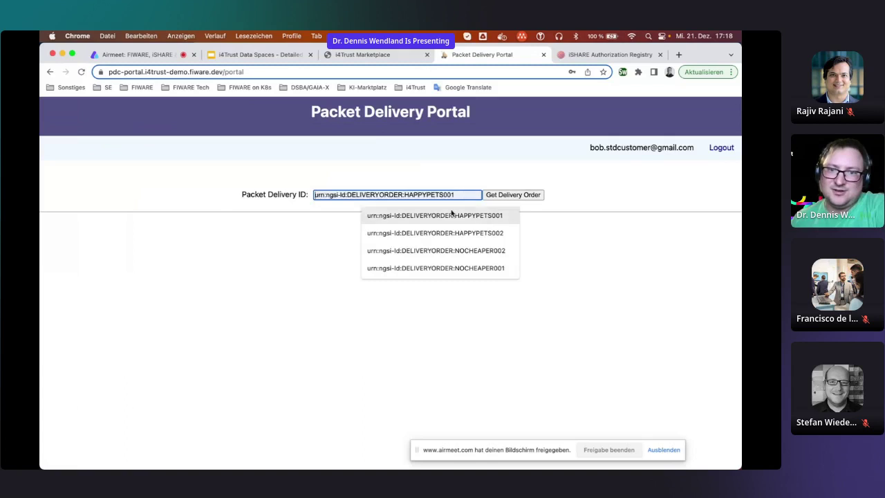
left_click(472, 251)
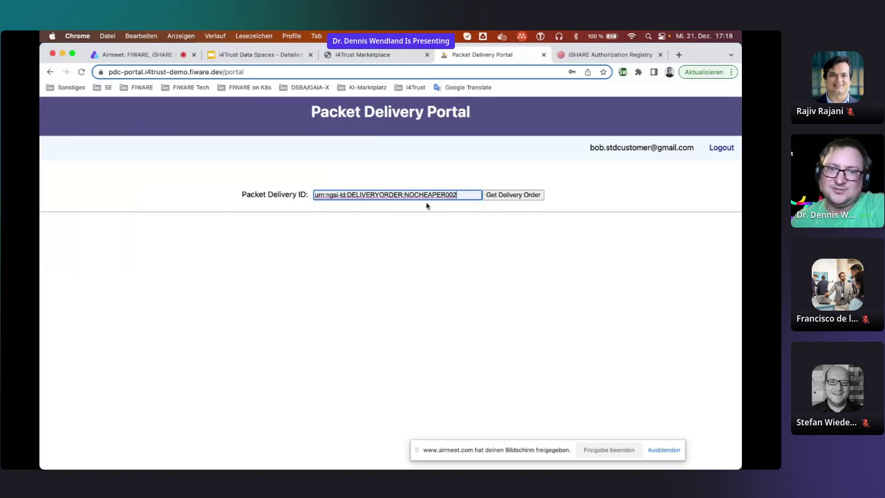
left_click(509, 196)
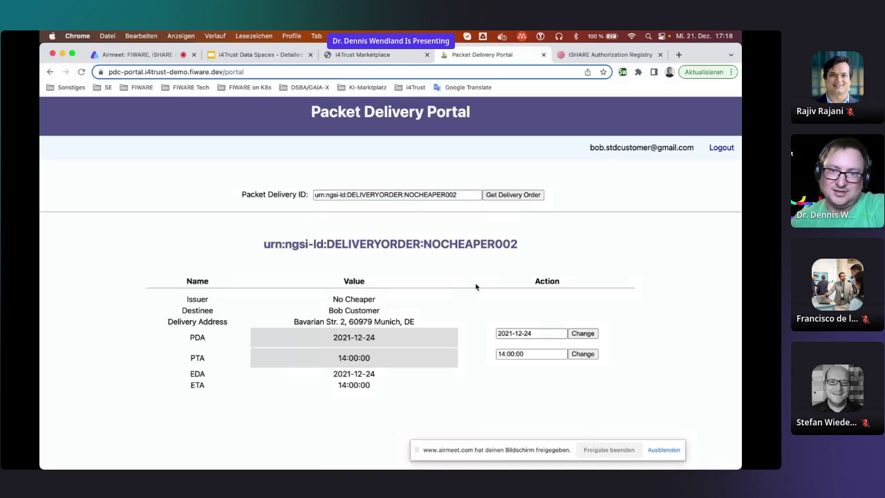
- Try to set the PTA of the retrieved No Cheaper delivery order to 08:00:00
left_click(503, 355)
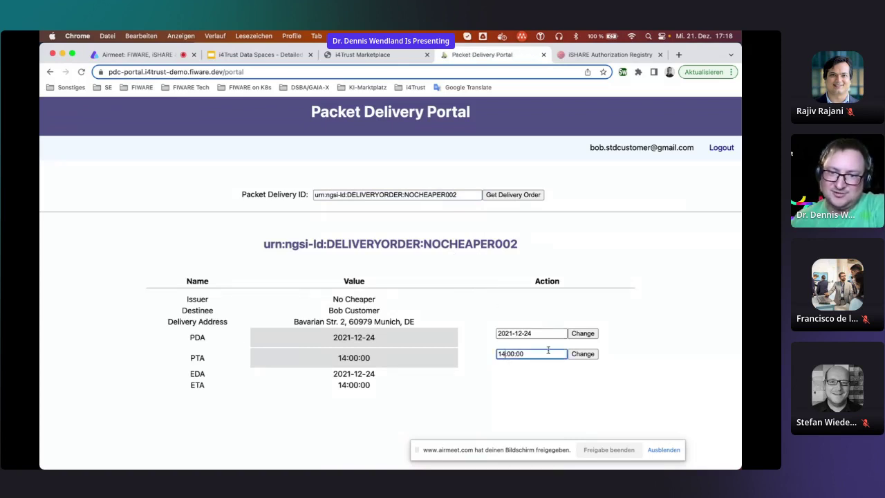
key("BackSpace")
key("BackSpace")
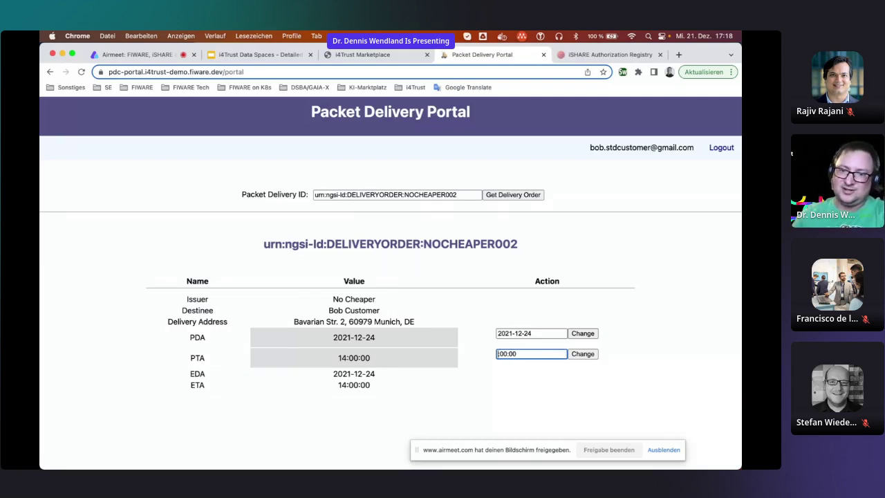
type("08")
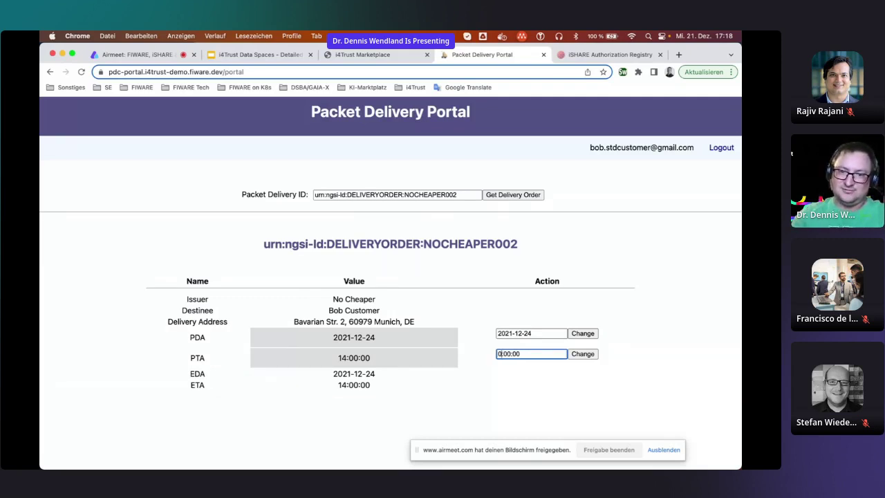
left_click(580, 357)
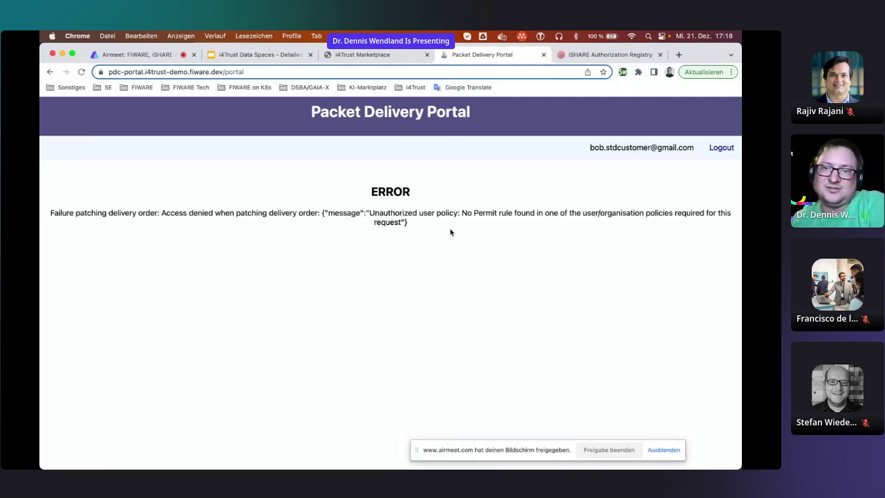
- Log out and sign in again through No Cheaper Inc. with the prime customer's saved email and password
left_click(717, 150)
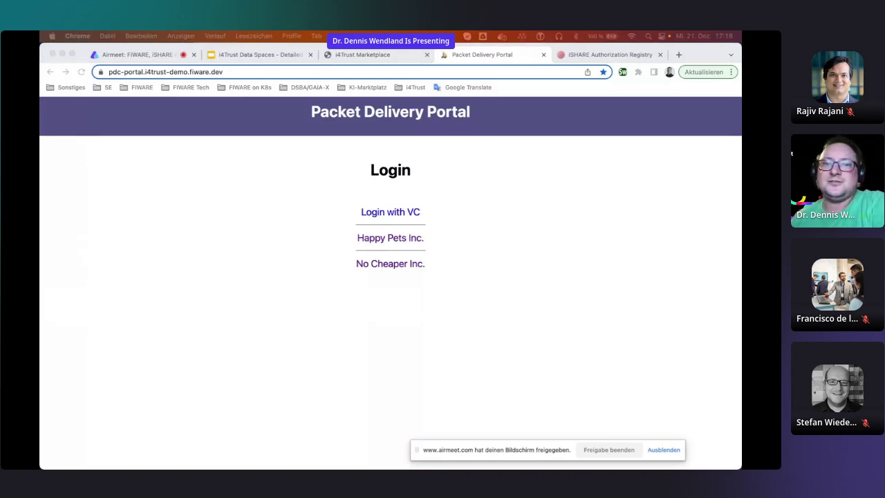
left_click(405, 304)
left_click(391, 266)
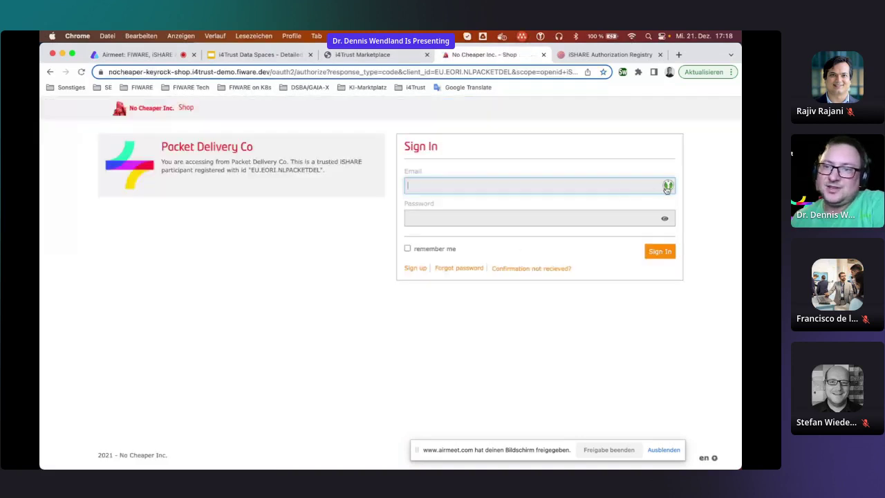
left_click(660, 188)
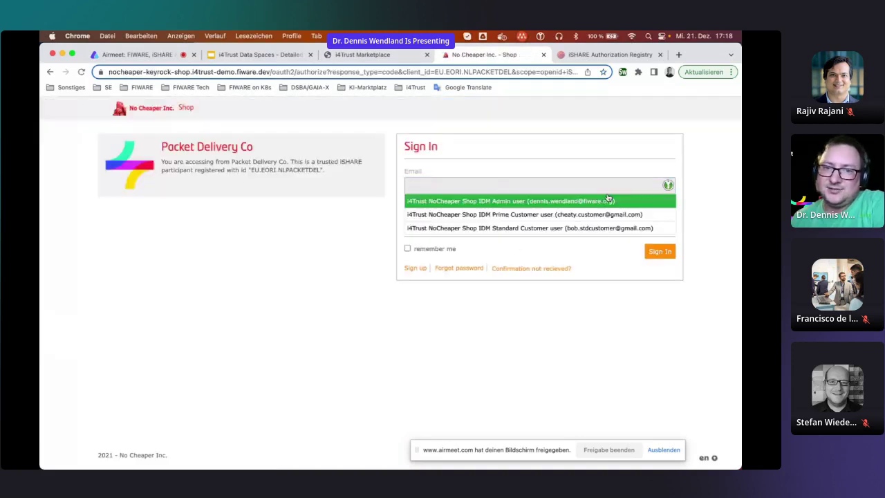
left_click(515, 215)
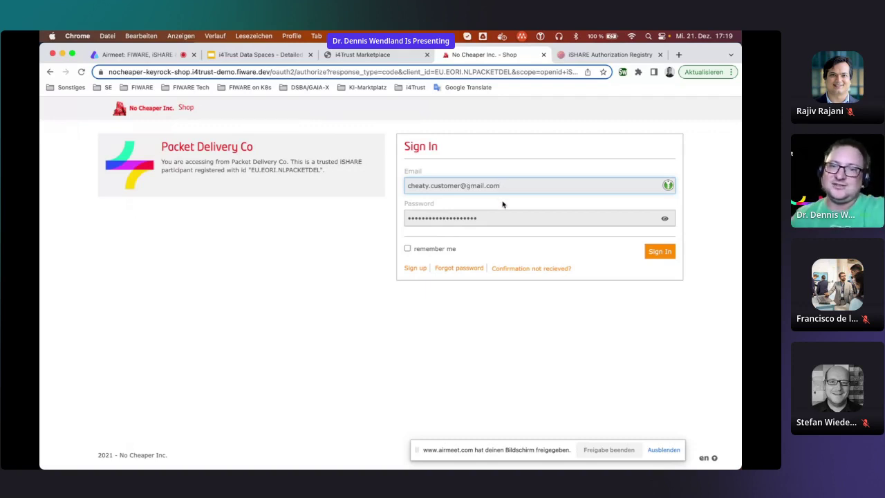
left_click(658, 253)
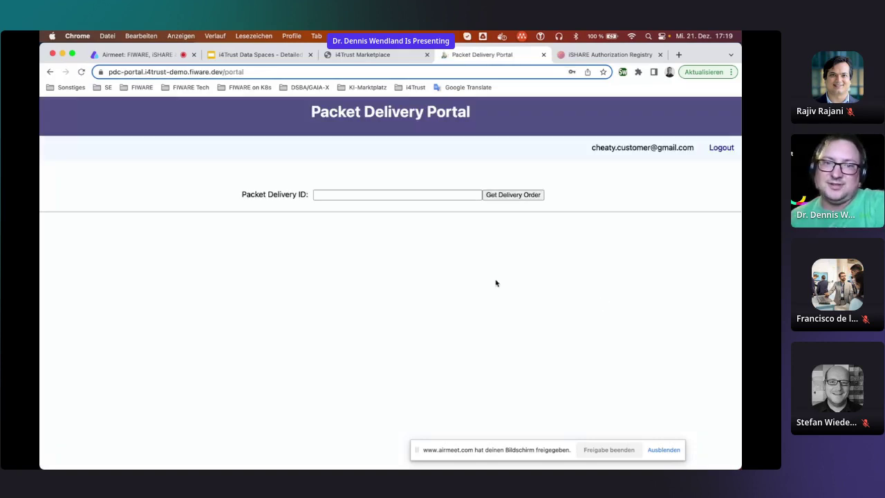
- Retrieve the last suggested No Cheaper delivery order by its Packet Delivery ID
left_click(453, 196)
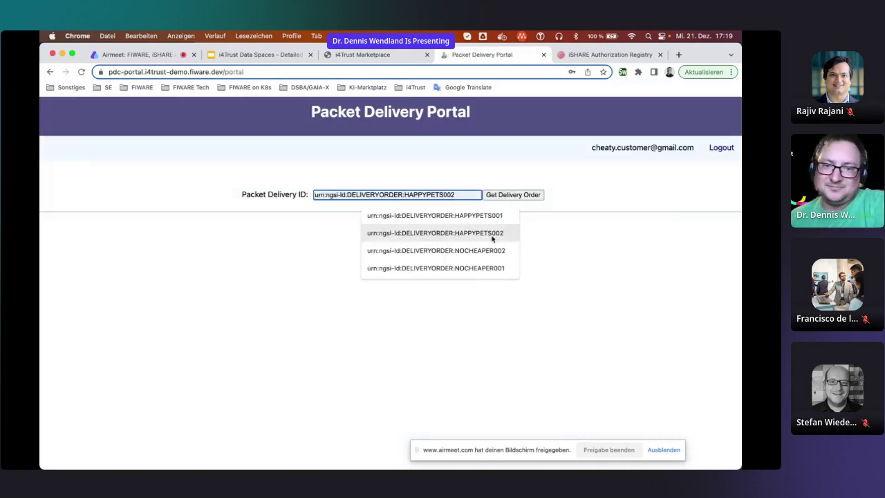
left_click(462, 267)
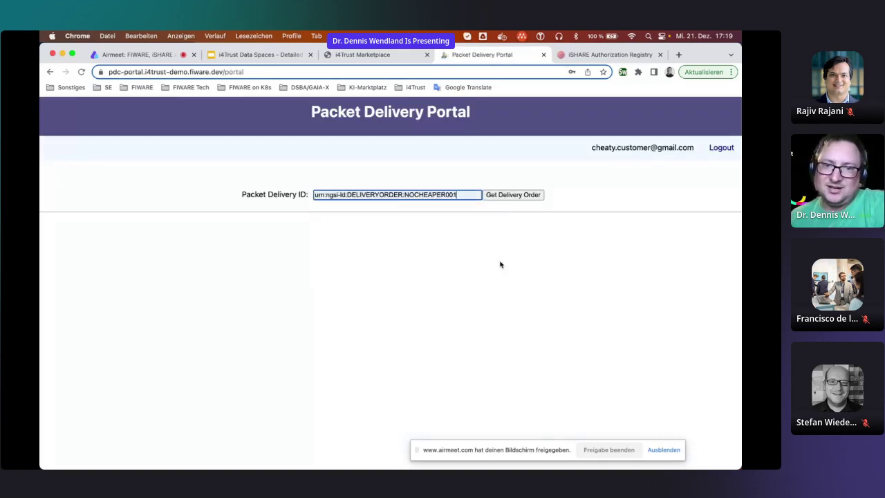
left_click(521, 196)
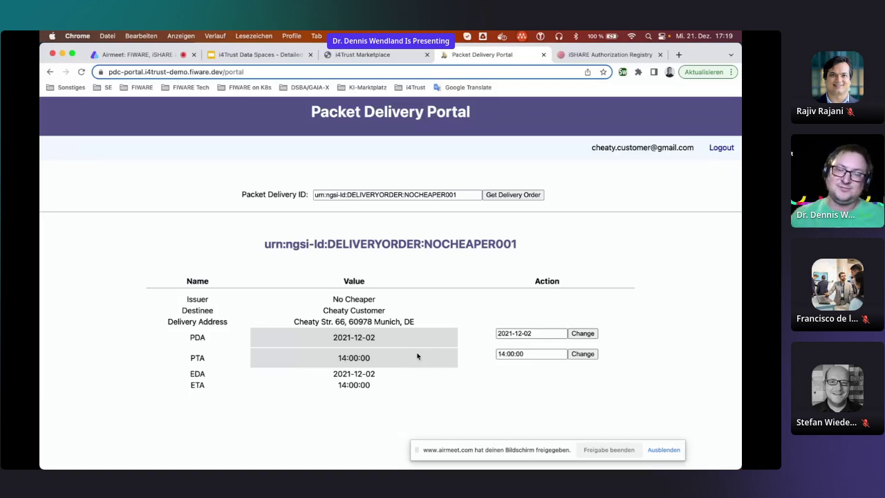
- Try to set the PTA of the prime customer's delivery order to 09:00:00 and log out of the portal
left_click(502, 353)
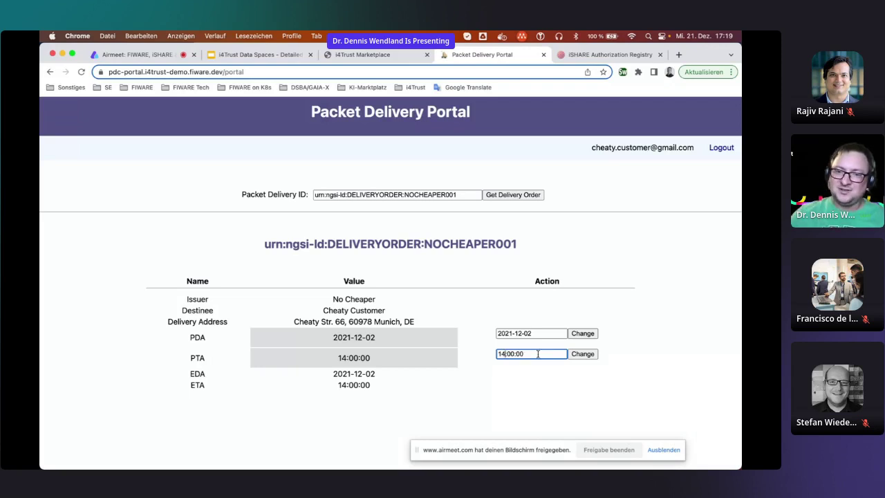
key("BackSpace")
key("BackSpace")
type("09")
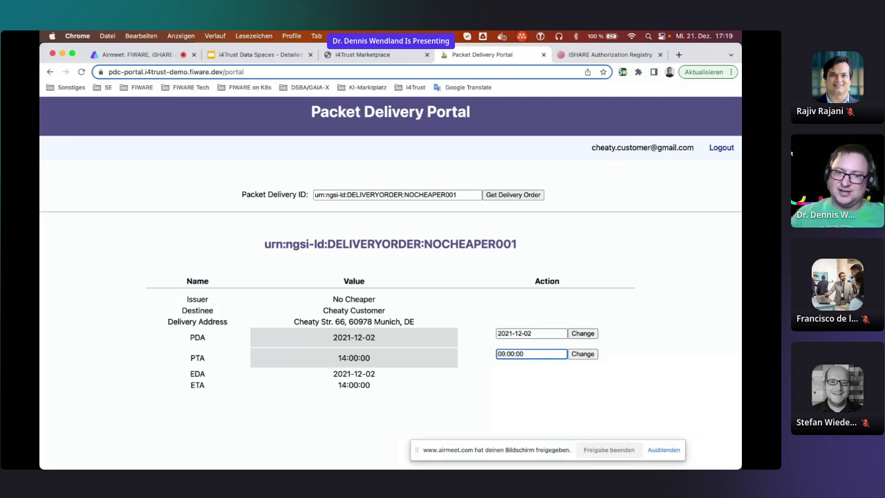
left_click(582, 353)
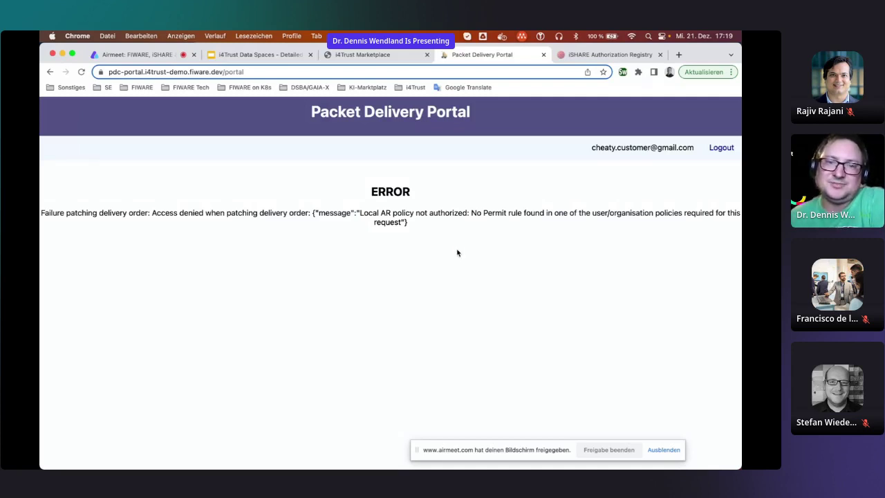
left_click(721, 149)
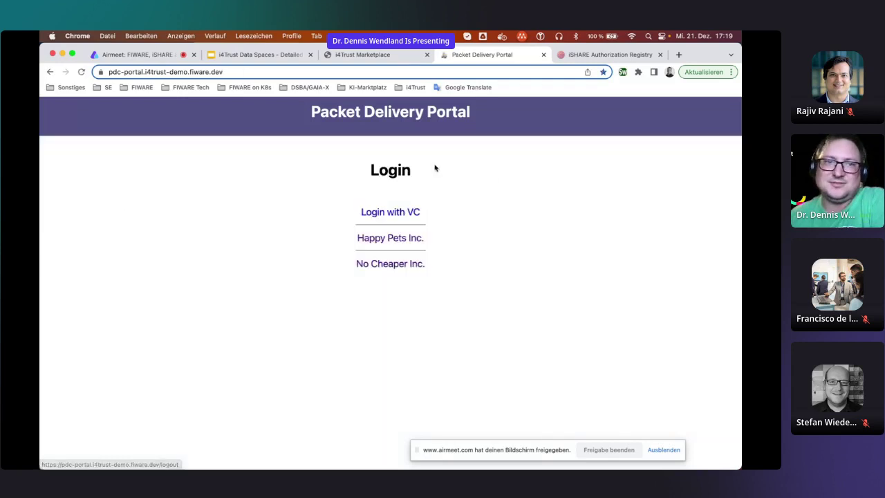
- Switch to the i4Trust Data Spaces presentation in Google Slides and present it from the Demo slide, advancing one slide
left_click(262, 59)
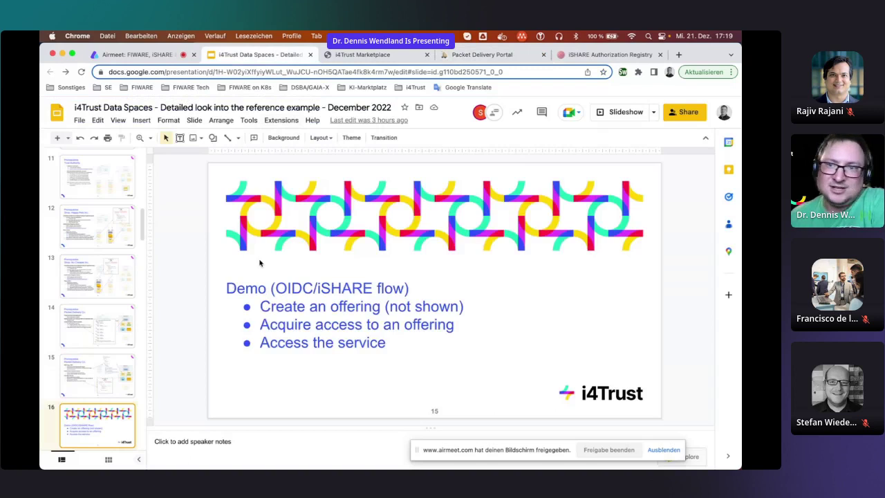
left_click(625, 116)
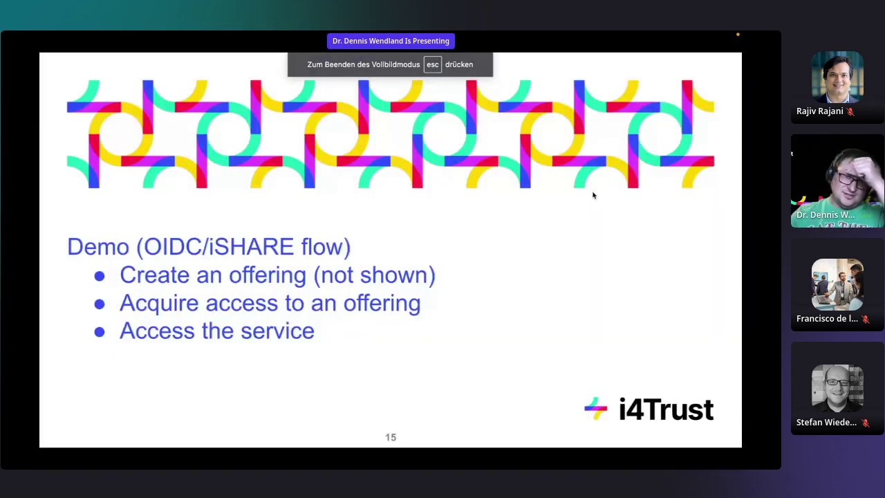
left_click(592, 195)
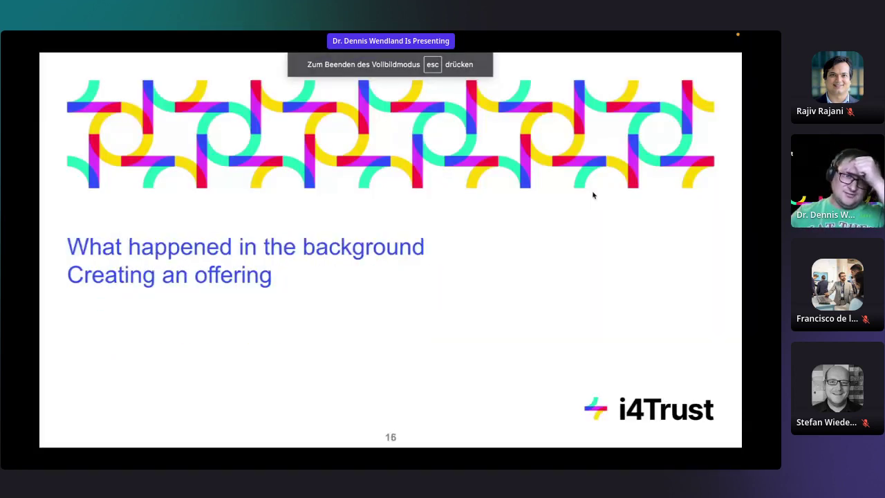
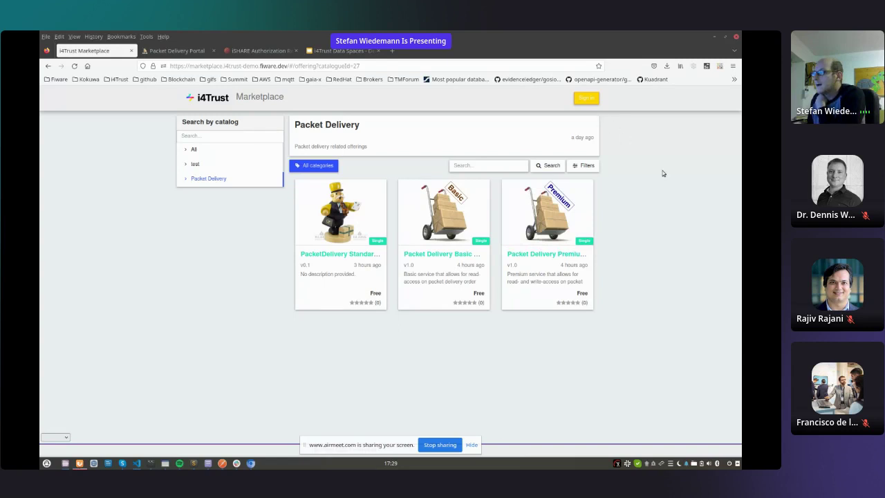
- Sign in to the marketplace through the Local IDP with the prefilled admin email and password
left_click(586, 97)
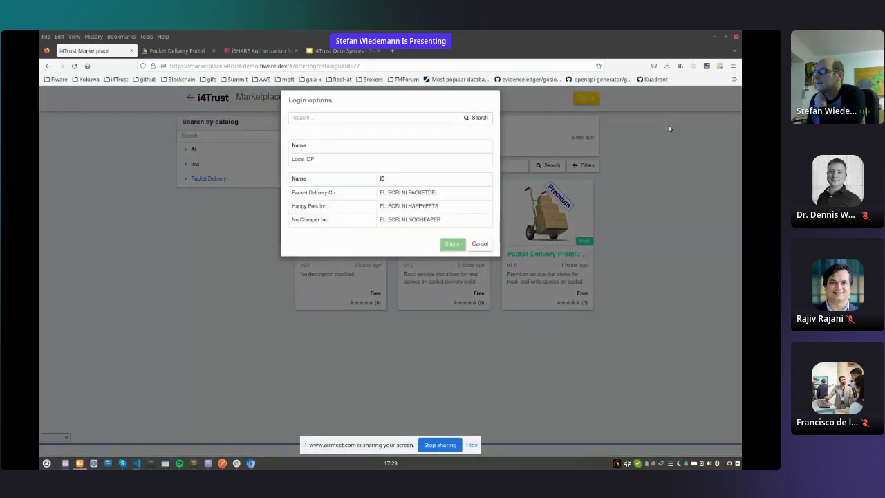
left_click(418, 168)
left_click(453, 251)
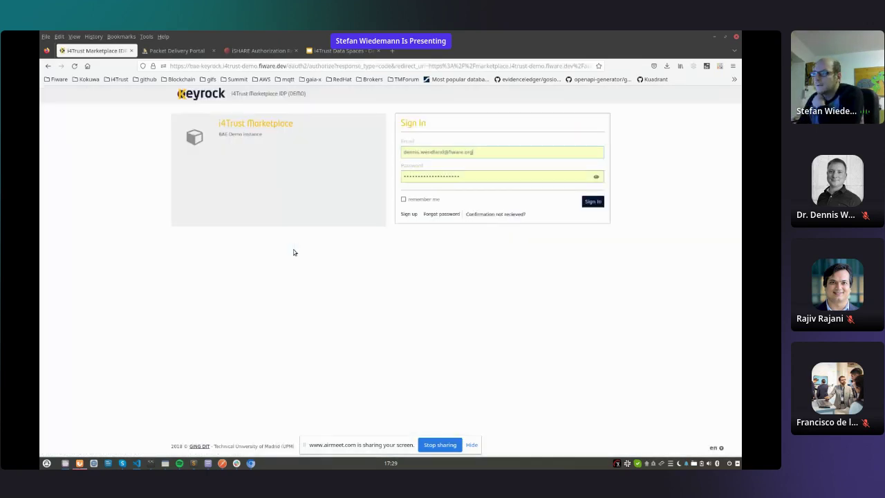
left_click(592, 202)
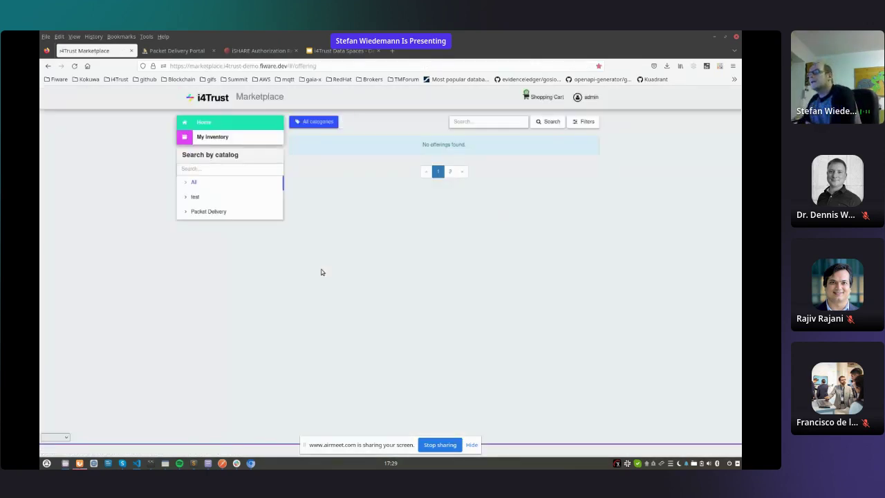
- Examine the Issuer DID of the Happy Pets Inc. identity provider in the marketplace administration
left_click(584, 97)
left_click(546, 168)
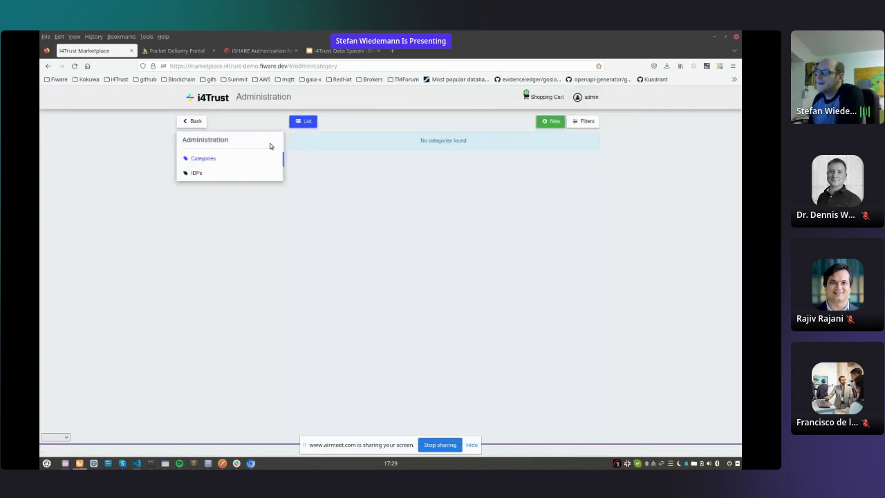
left_click(238, 179)
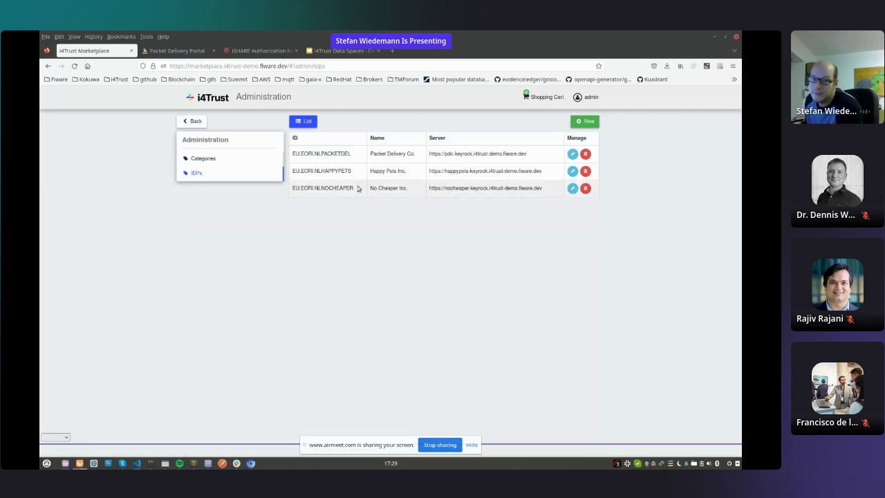
left_click(572, 170)
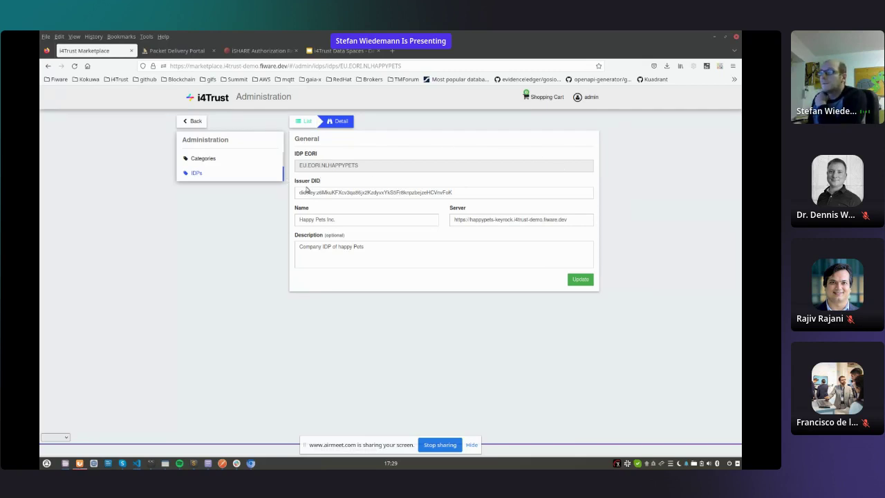
left_click_drag(300, 192, 467, 203)
left_click(429, 211)
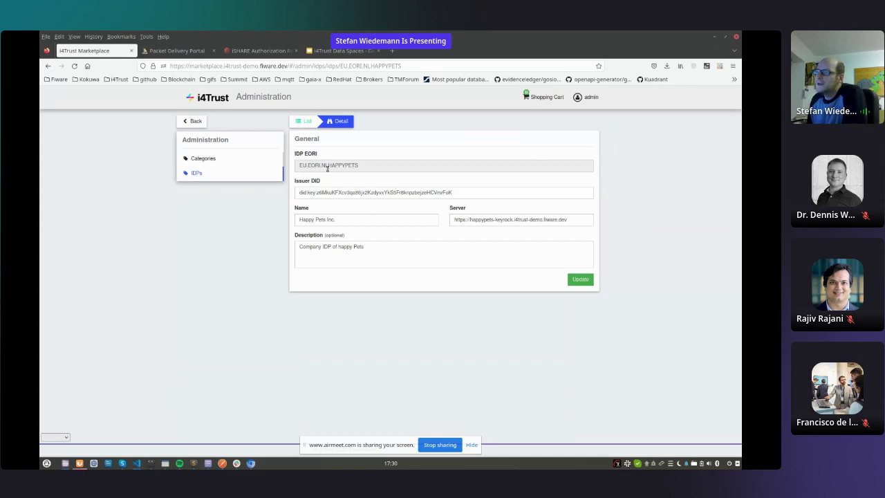
- Examine the Issuer DID of the No Cheaper Inc. identity provider
left_click(201, 173)
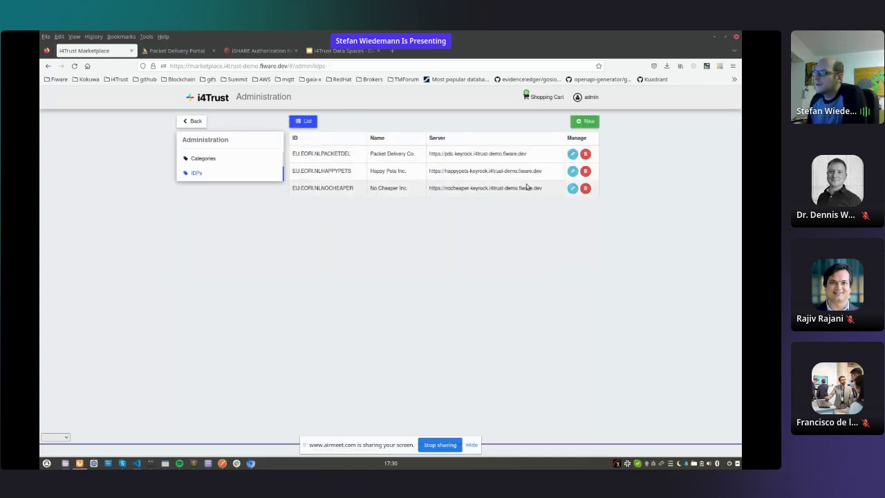
left_click(571, 188)
left_click_drag(298, 192, 484, 196)
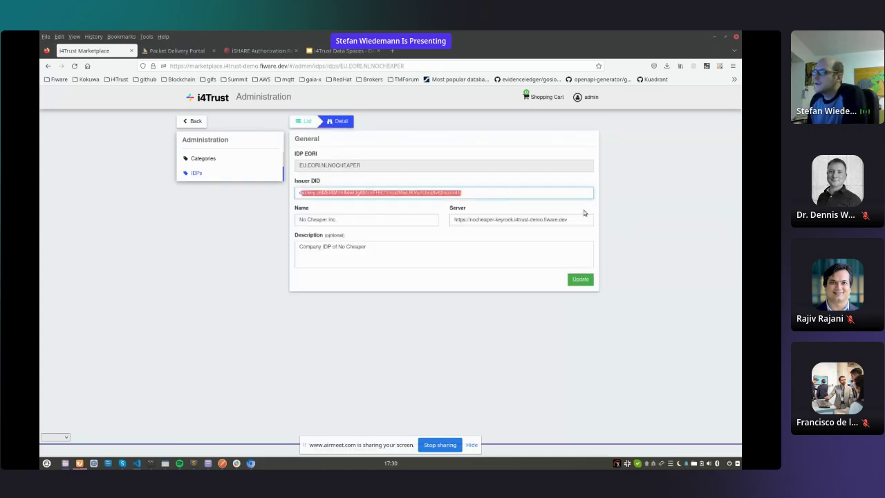
left_click(629, 241)
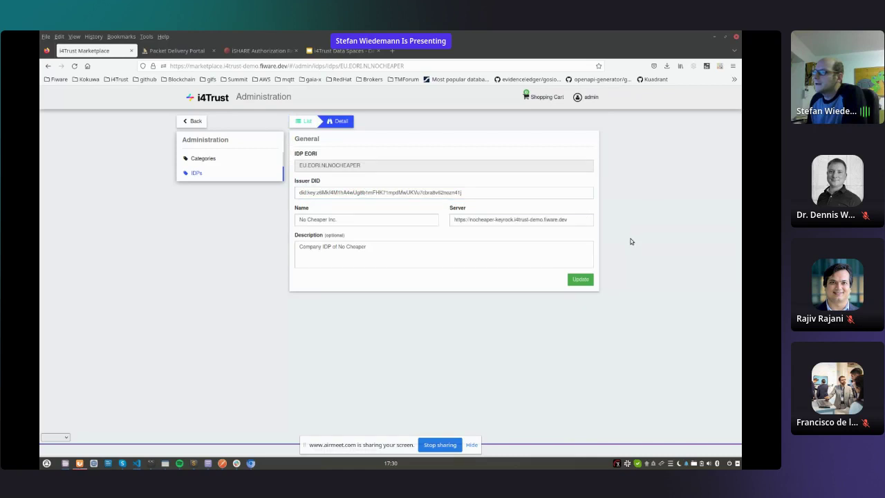
- Sign out as admin and sign in through Packet Delivery Co. with the employee's saved email and password
left_click(586, 97)
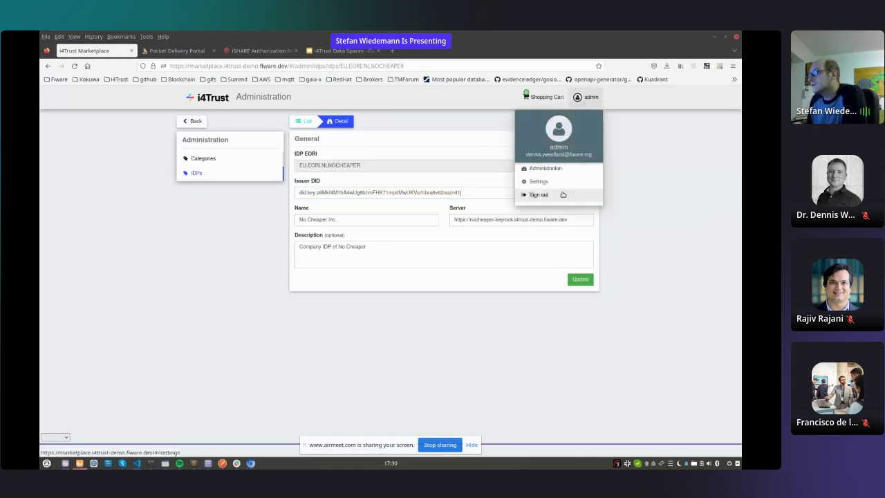
left_click(538, 194)
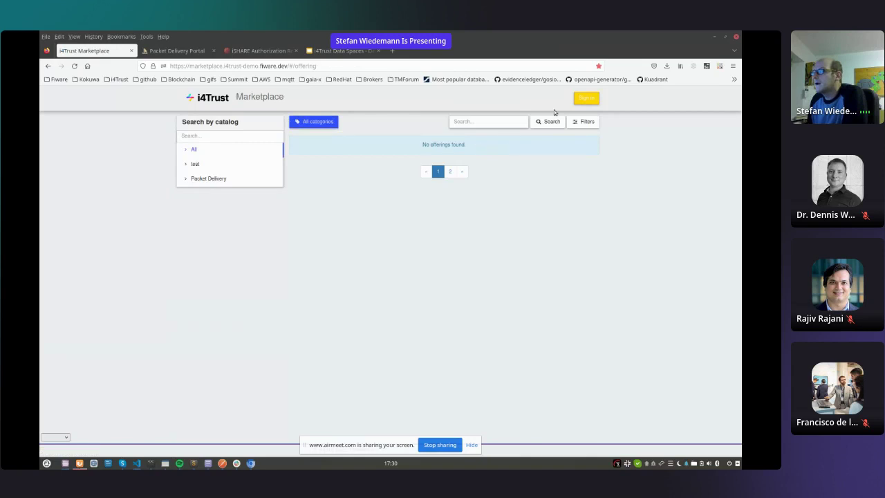
left_click(586, 98)
left_click(408, 199)
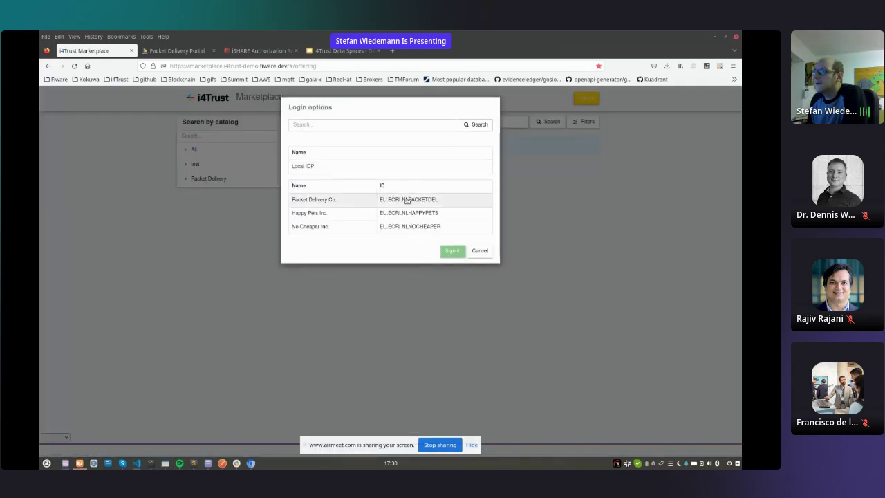
left_click(452, 251)
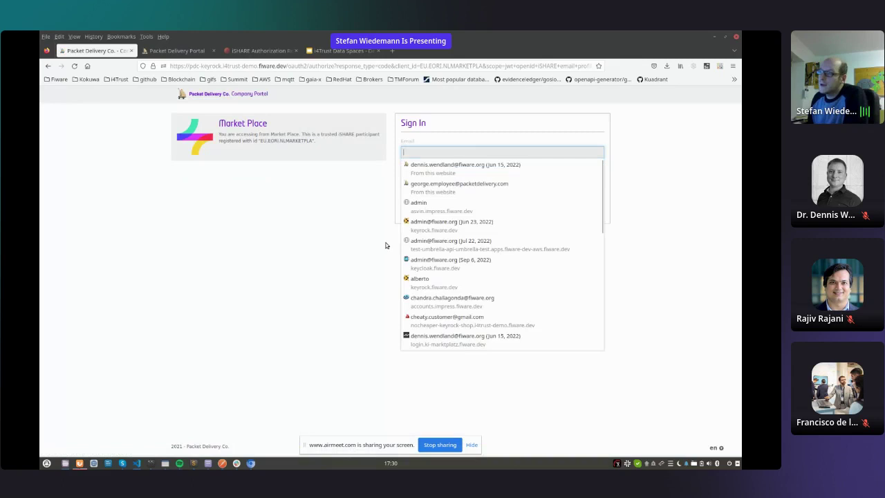
left_click(434, 188)
left_click(593, 202)
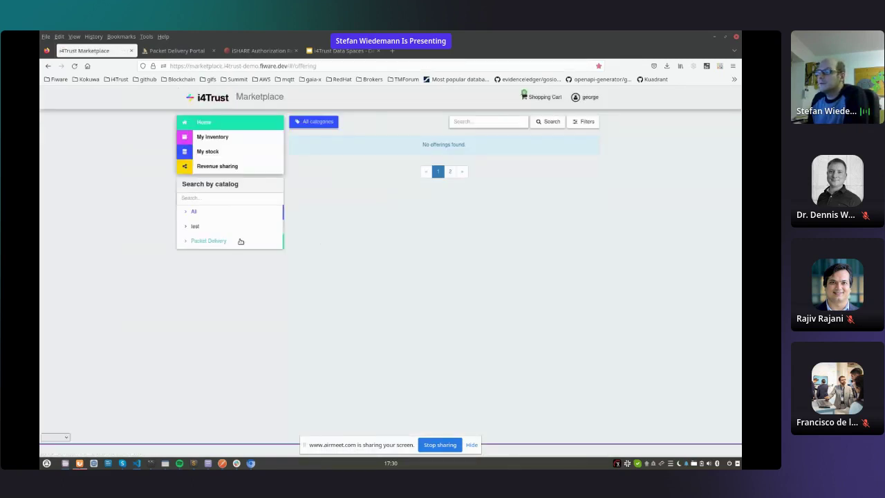
- Examine the characteristics of the PacketDelivery Standard offering in the Packet Delivery catalog, including its credential type and role name
left_click(231, 241)
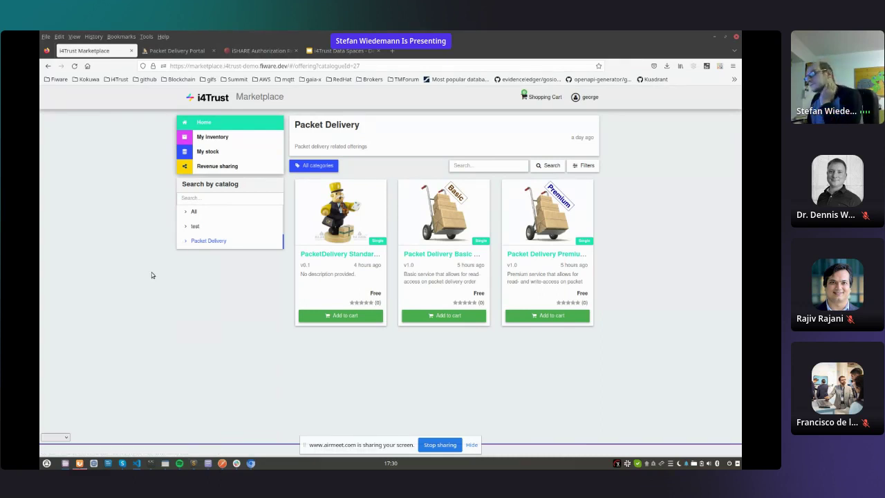
left_click(337, 256)
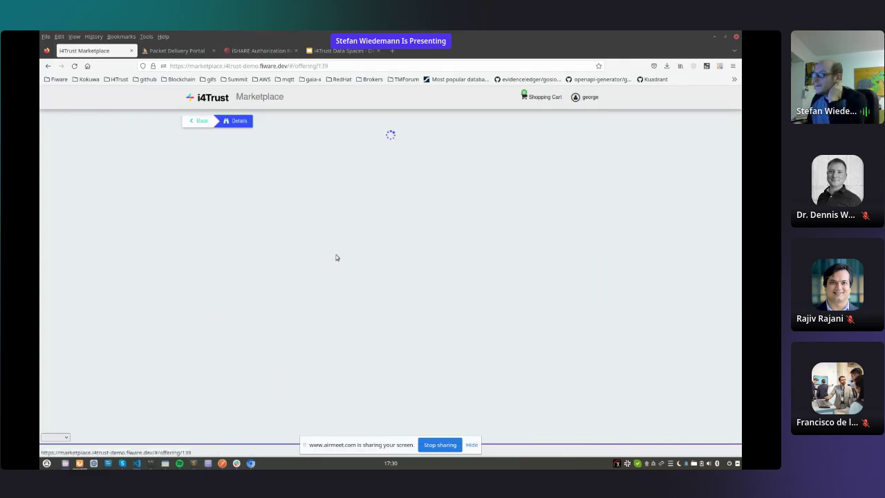
left_click(304, 249)
scroll(483, 300, "down", 2)
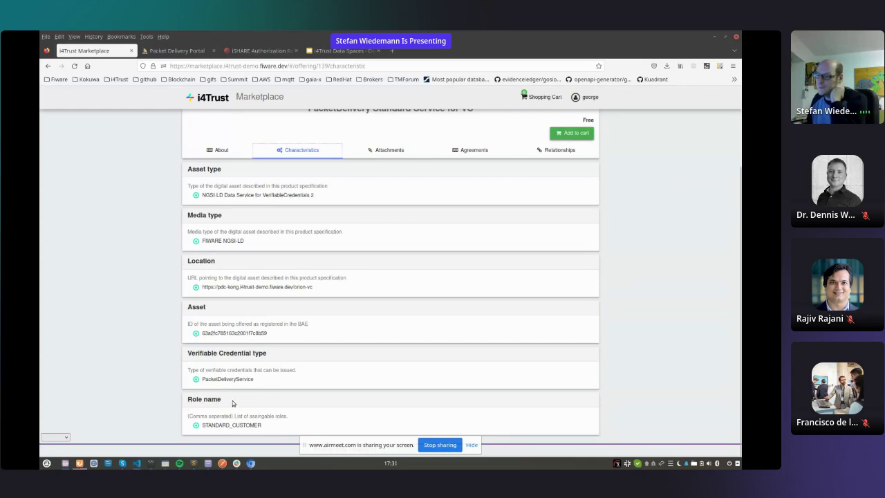
scroll(233, 404, "up", 3)
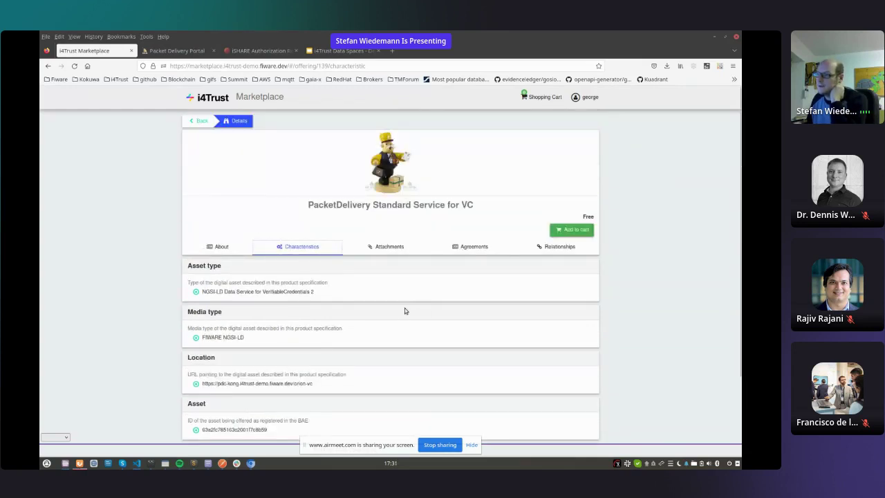
left_click(212, 122)
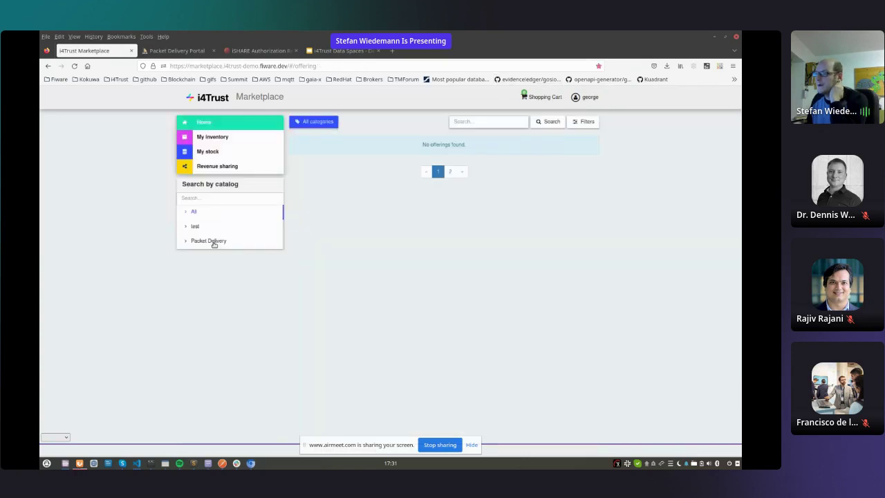
- Start a new product specification named PacketDelivery Premium Service with brand PDC, keeping the default version and skipping the bundle
left_click(207, 151)
left_click(215, 200)
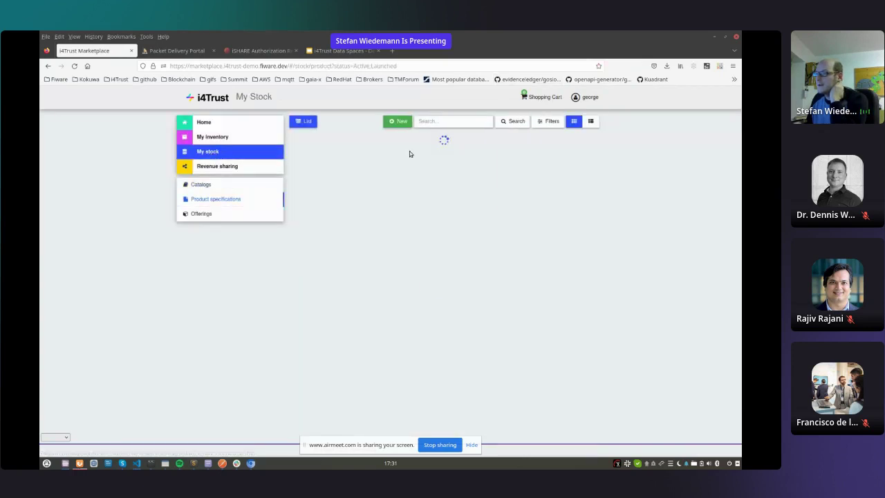
left_click(401, 121)
left_click(408, 178)
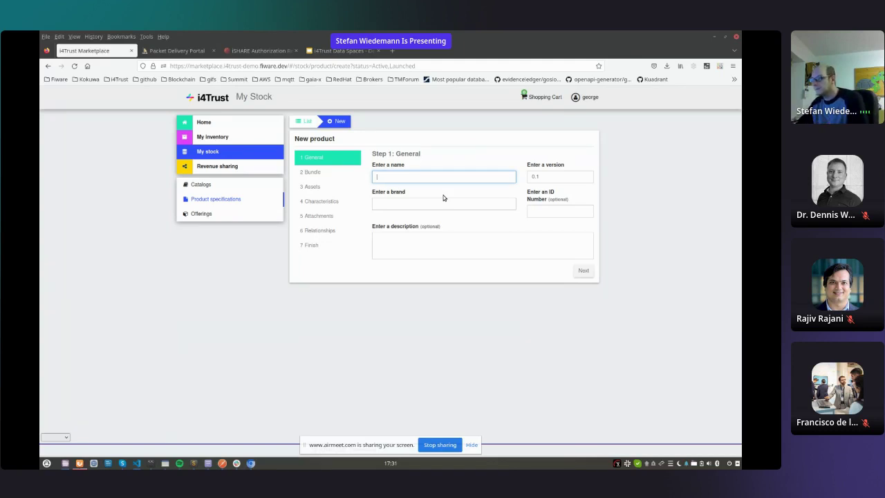
type("P")
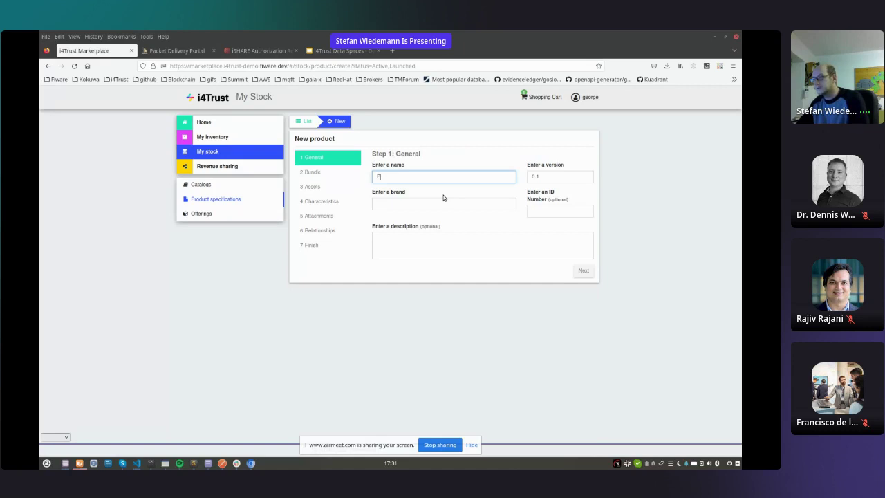
type("acketDelivery Premi")
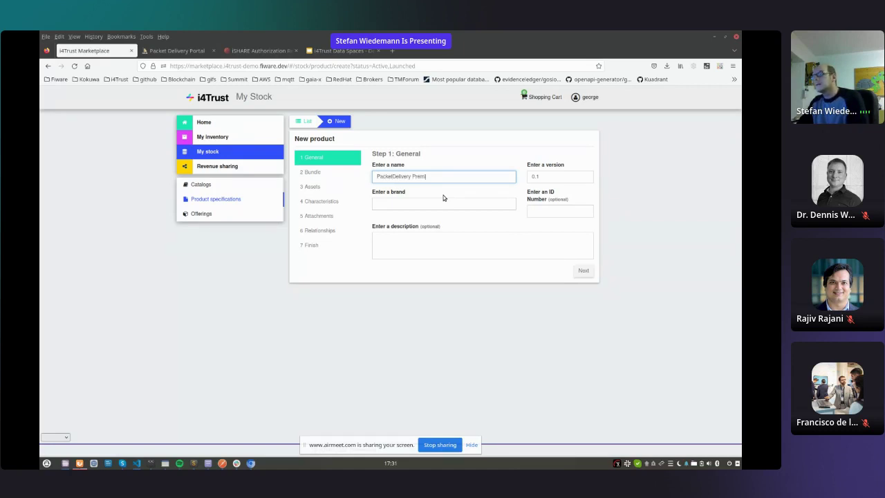
type("um Service")
key("Tab")
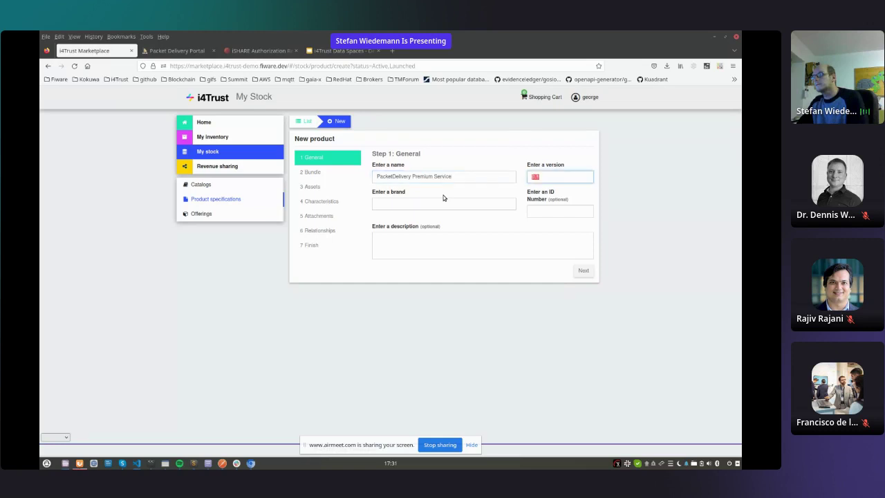
key("Tab")
type("PDC")
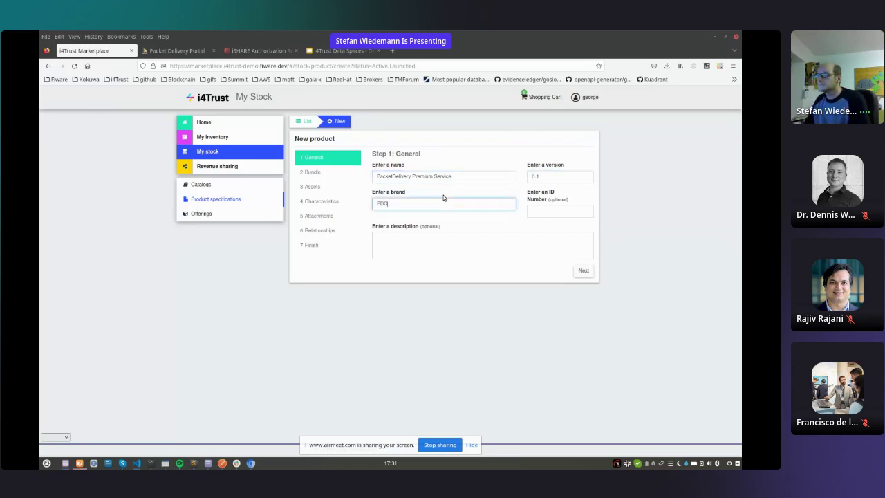
left_click(584, 270)
left_click(586, 181)
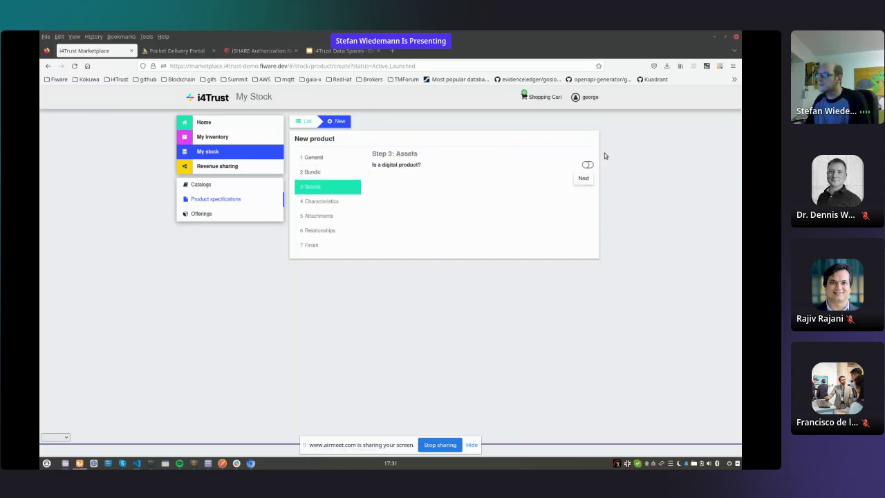
left_click(587, 166)
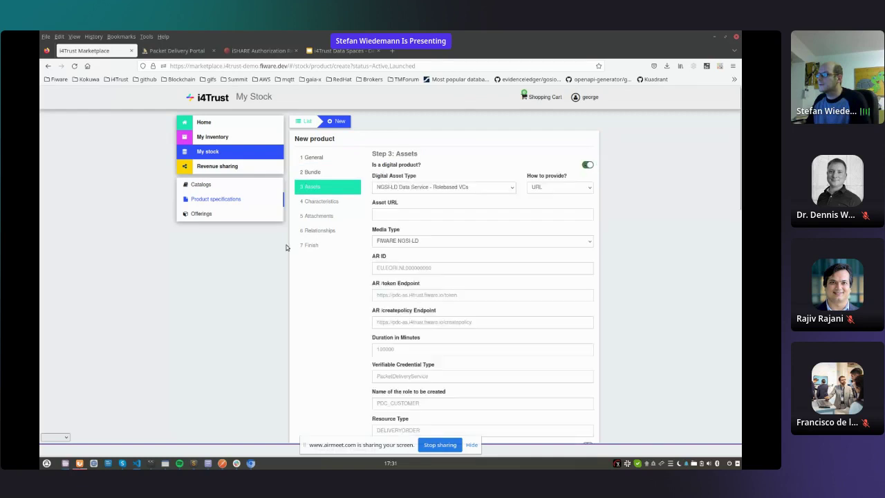
left_click(510, 190)
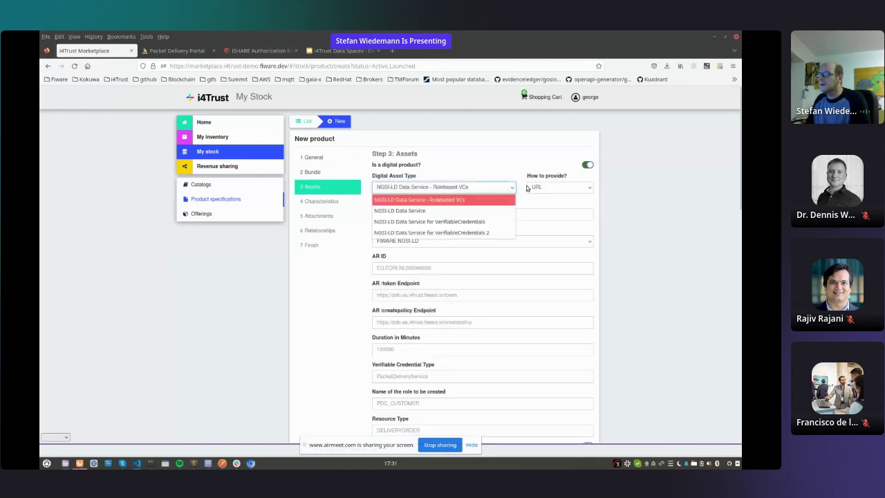
left_click(476, 233)
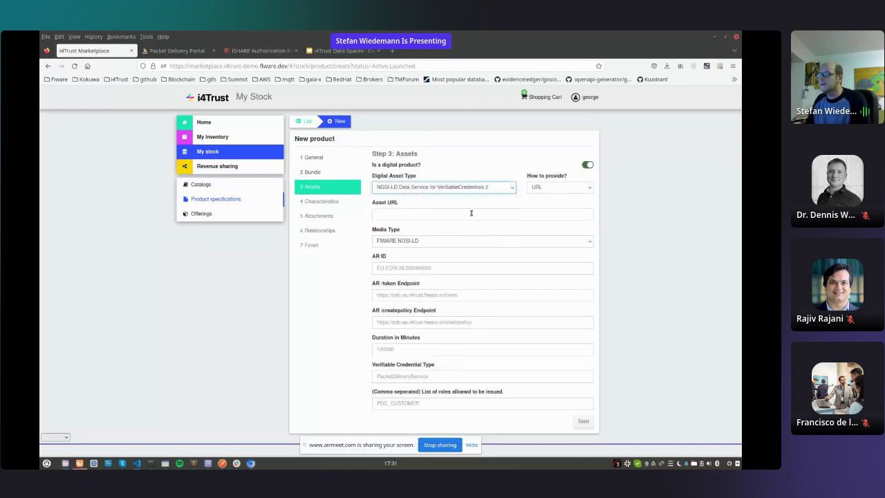
left_click(391, 214)
key("alt+Tab")
key("alt+Tab")
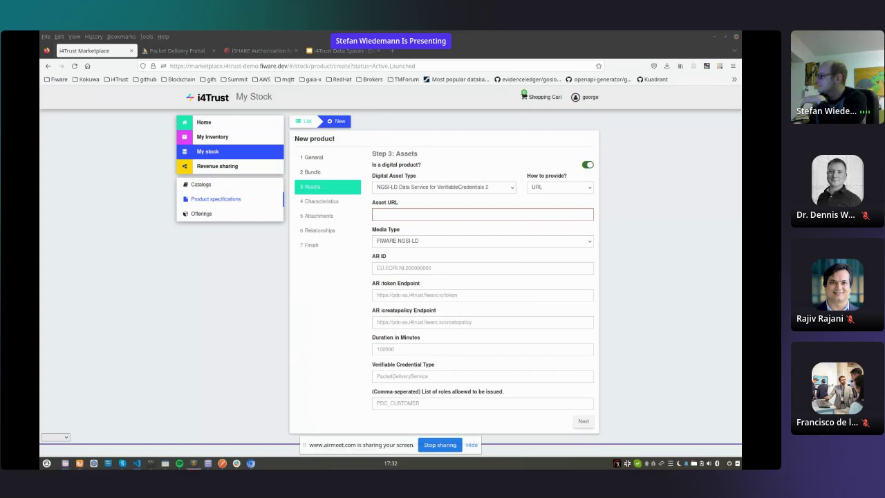
left_click(421, 213)
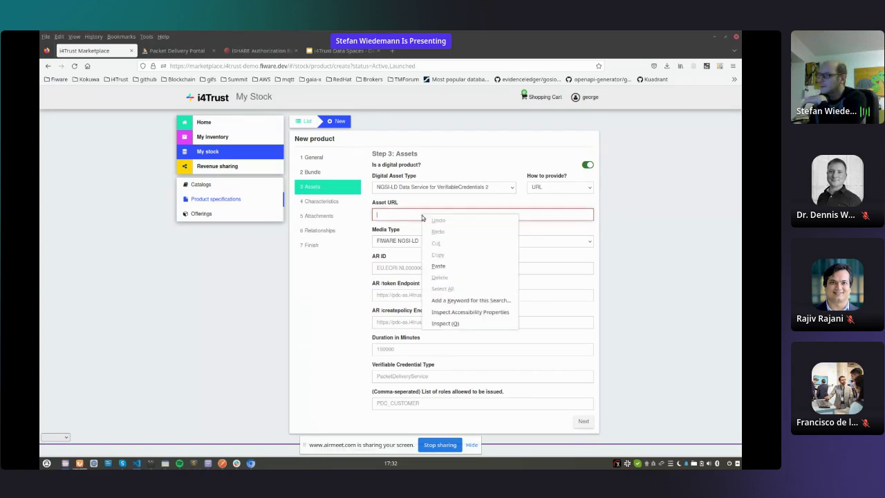
left_click(449, 265)
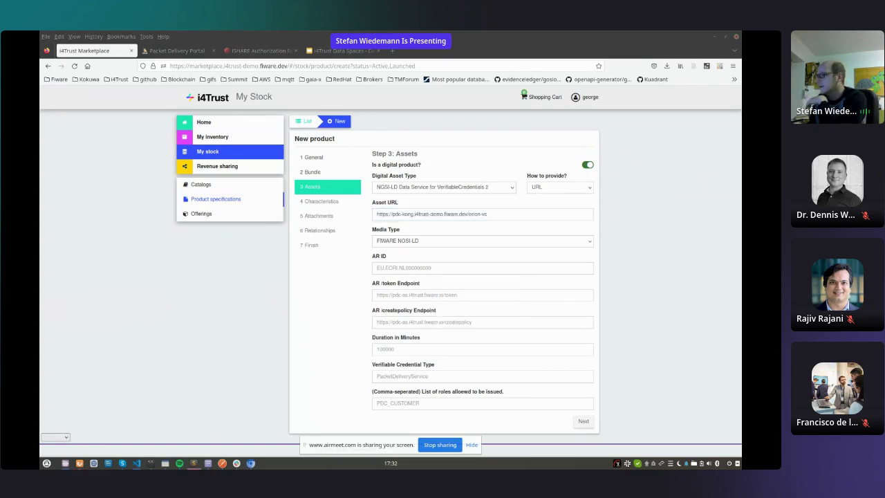
left_click(444, 269)
left_click(480, 321)
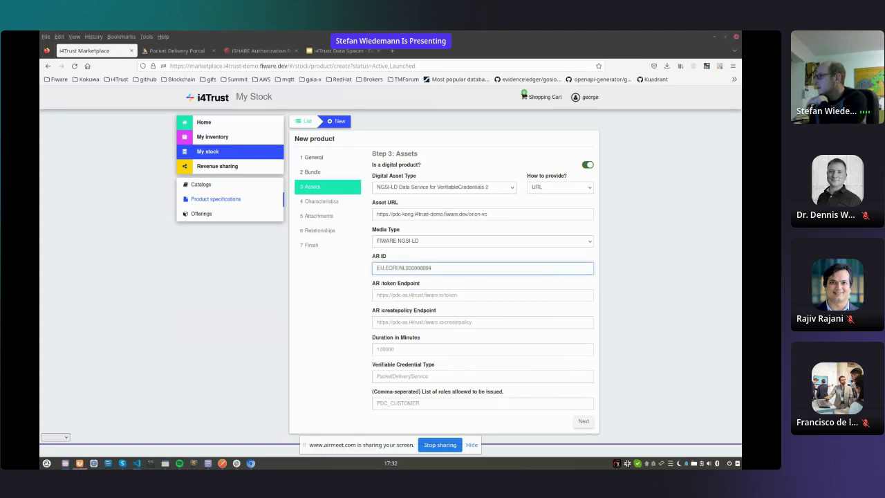
left_click(453, 294)
left_click(474, 344)
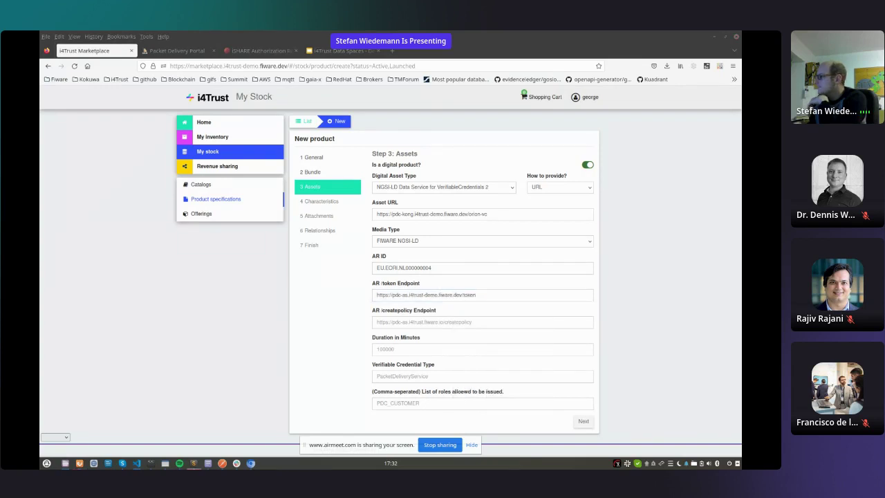
left_click(463, 323)
left_click(450, 345)
- Set the asset's duration to 1000 minutes and its verifiable credential type to PacketDeliveryService
left_click(450, 349)
type("1")
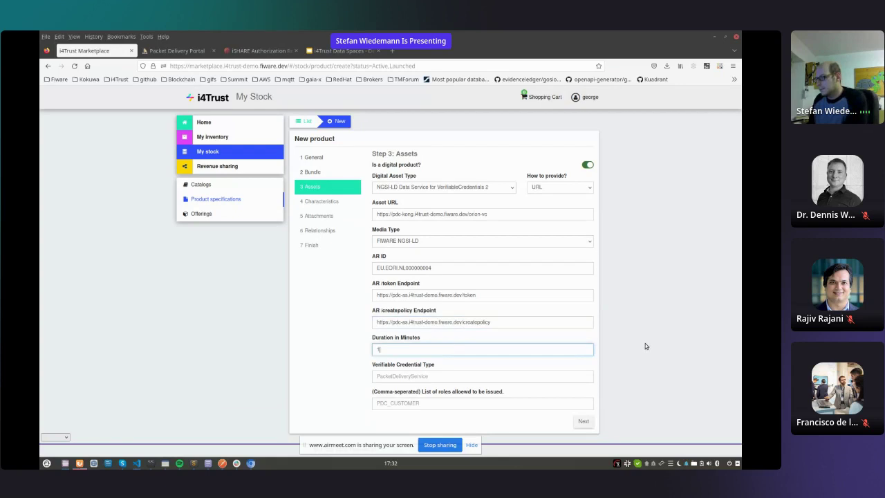
type("000")
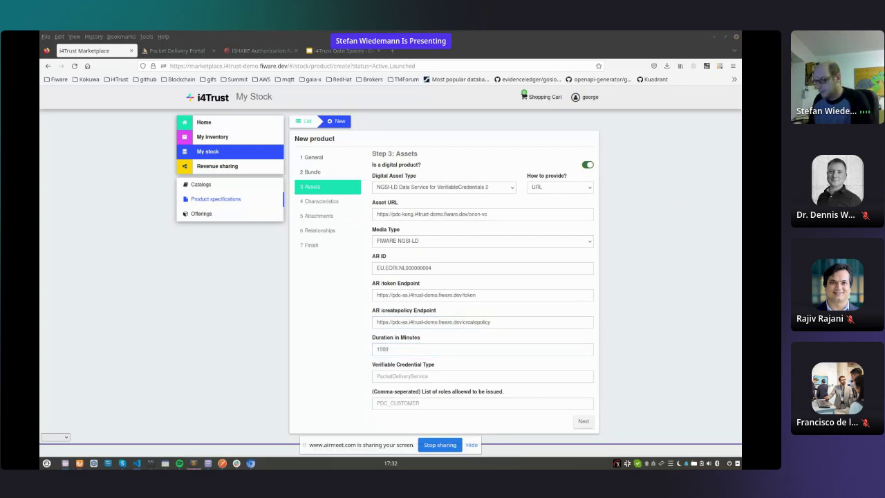
left_click(442, 375)
key("ctrl+v")
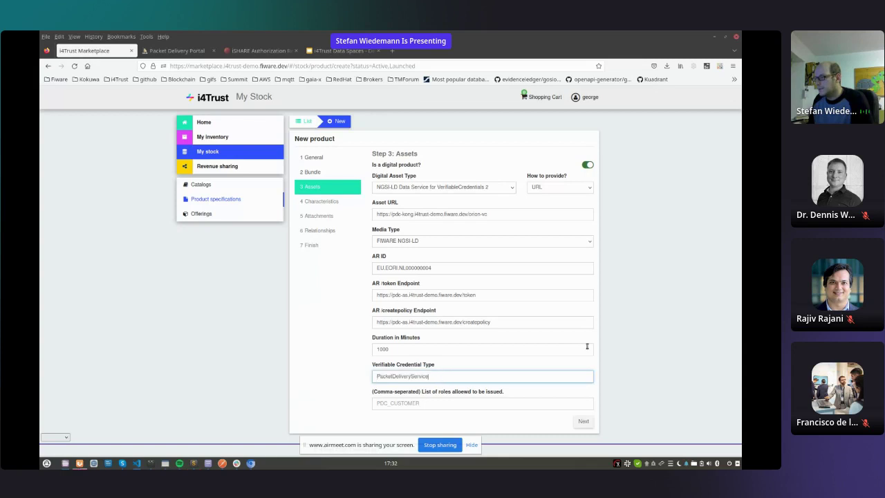
- Set the roles allowed to be issued to GOLD_CUSTOMER,STANDARD_CUSTOMER and complete the asset details
left_click(671, 320)
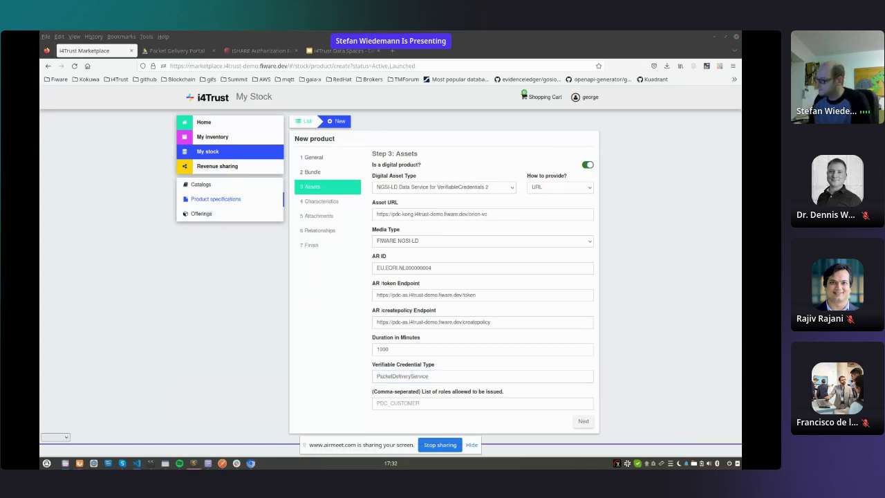
left_click(426, 402)
type("GOLD_CUSTOMER")
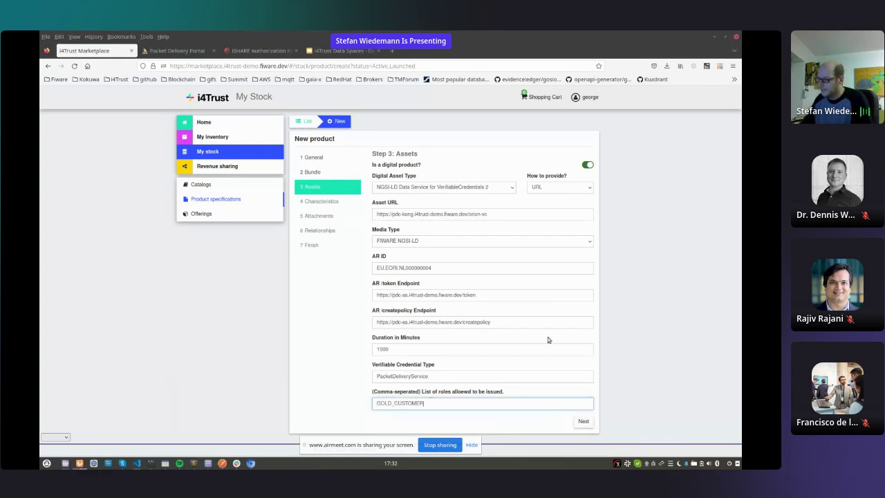
key("BackSpace")
key("BackSpace")
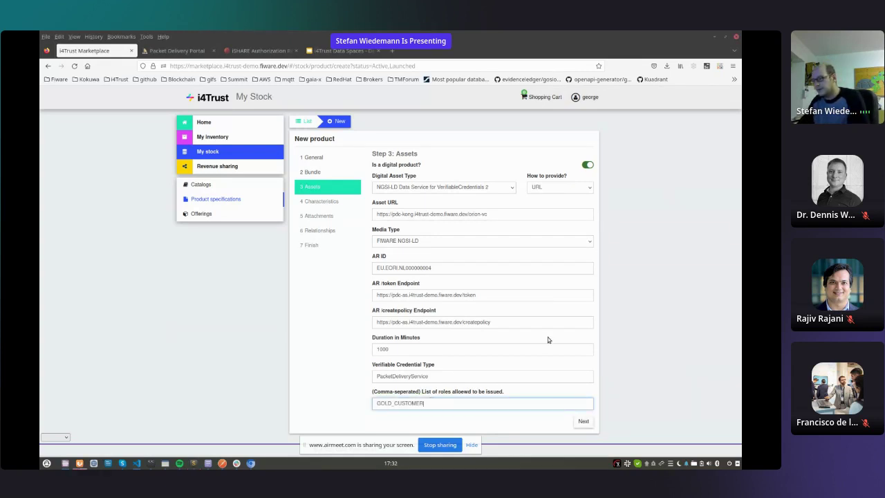
key("BackSpace")
key("BackSpace")
type(",")
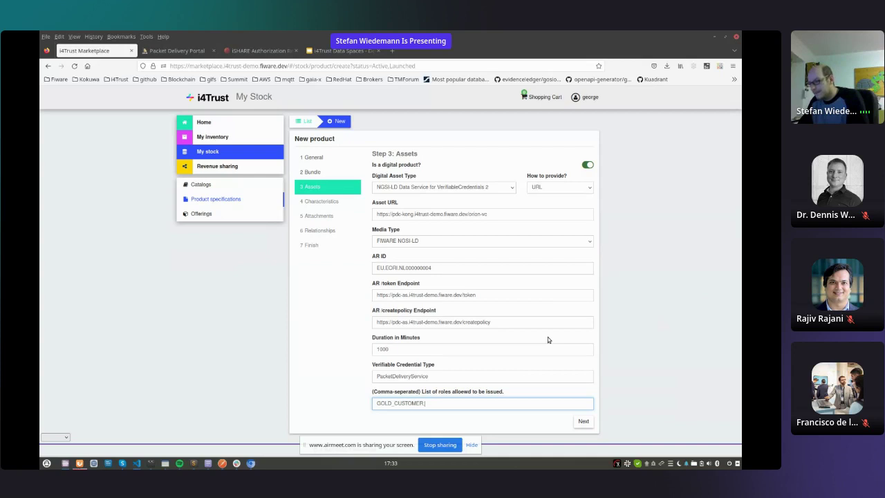
type("STANDA")
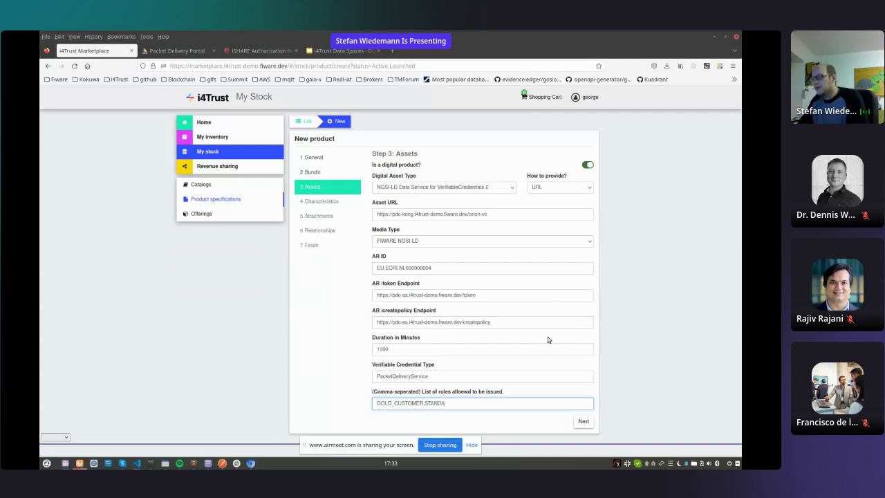
type("RD_CUSTOME")
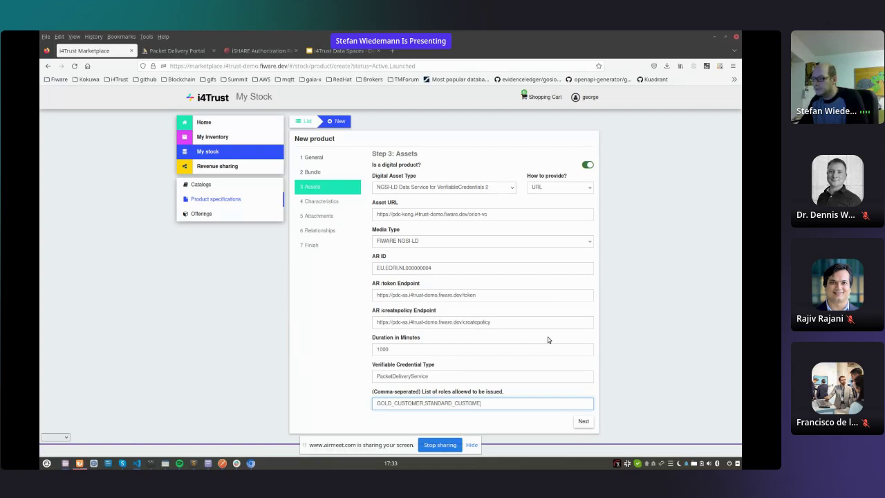
type("R")
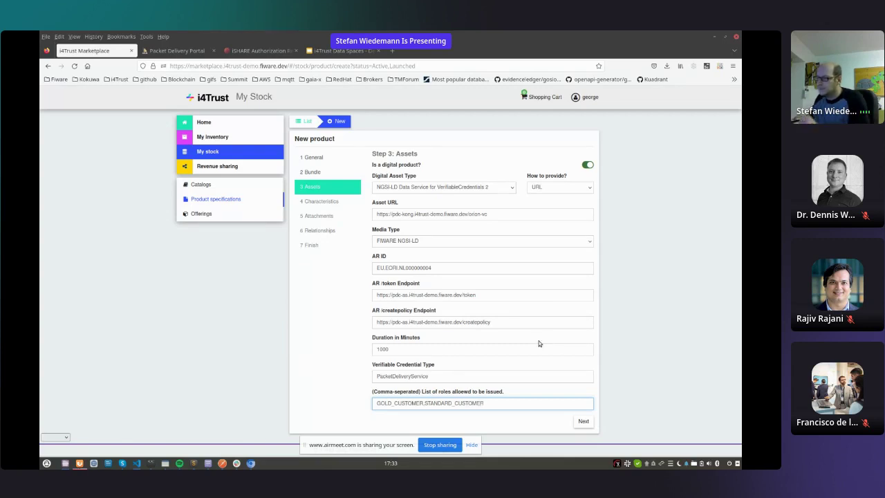
left_click(583, 420)
- Create the product without extra characteristics, attachments or relationships, and update its status to Launched
left_click(583, 207)
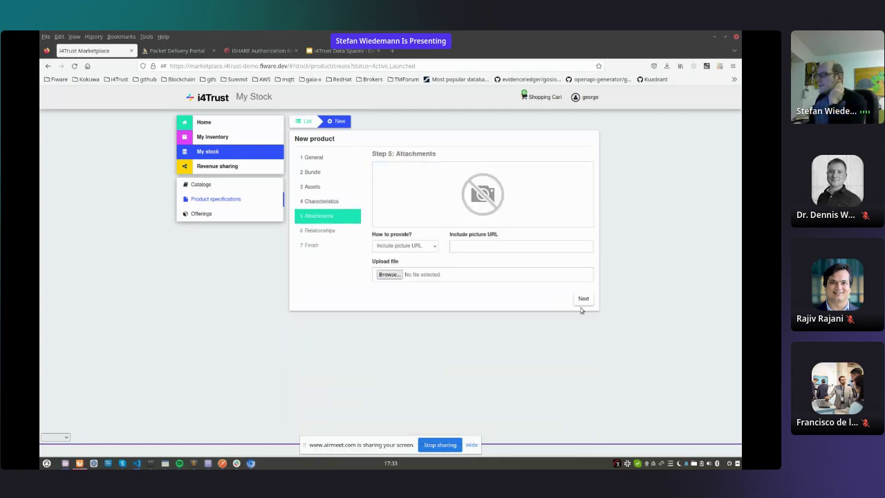
left_click(584, 299)
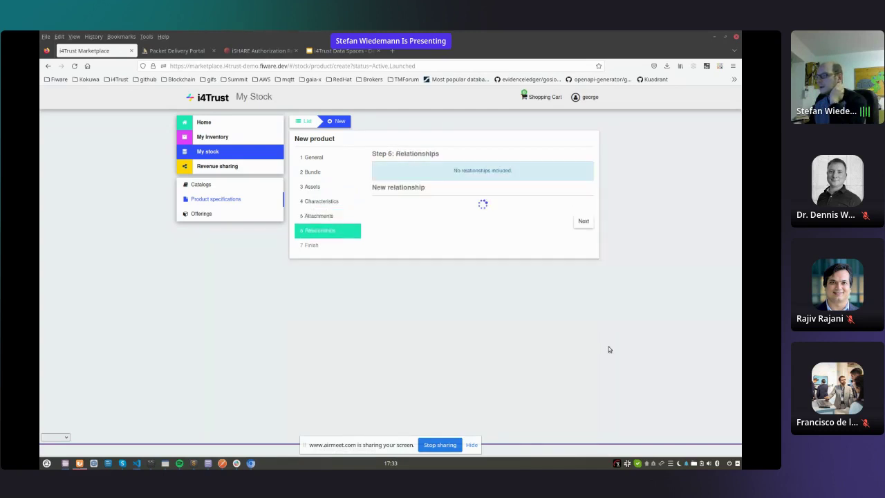
left_click(583, 329)
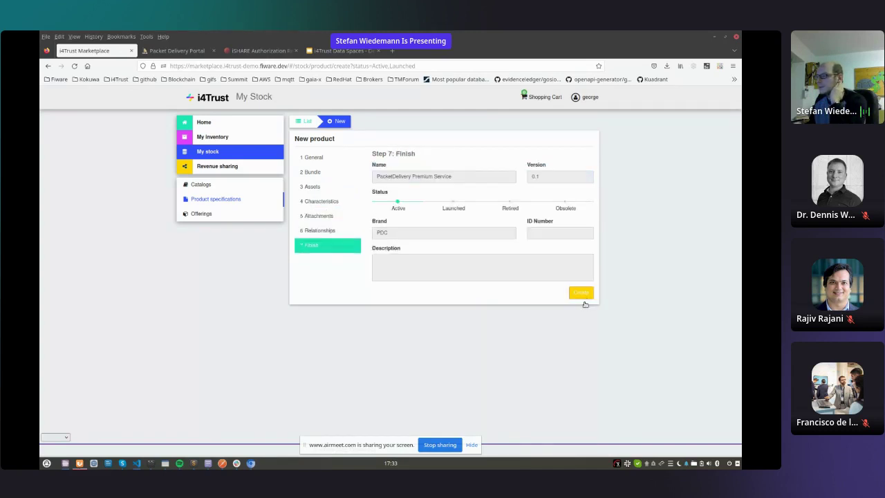
left_click(582, 295)
left_click(404, 304)
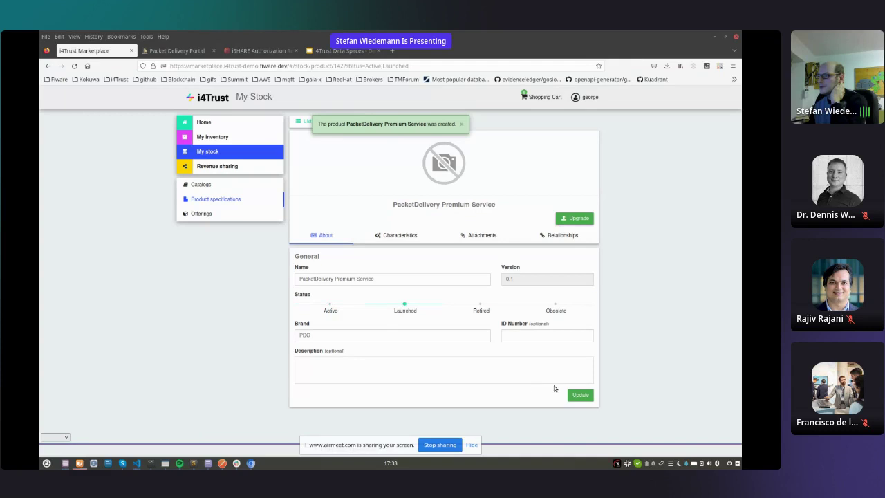
left_click(580, 395)
- Start a new offering in my stock and name it PacketDelivery Permium Service, keeping version 0.1
left_click(201, 213)
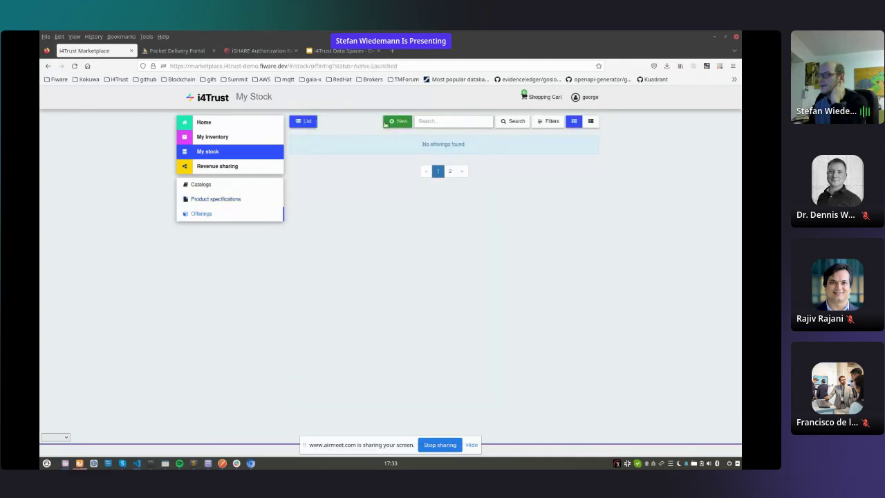
left_click(396, 120)
left_click(415, 175)
type("Prem")
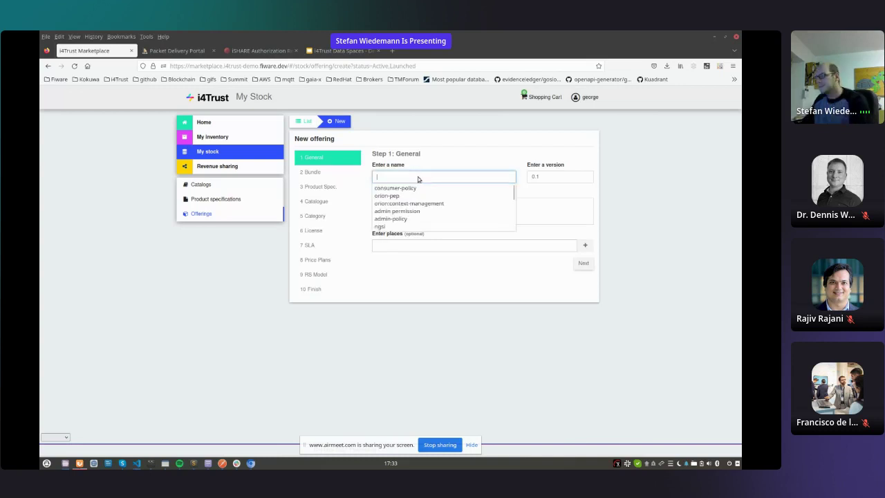
type("ium")
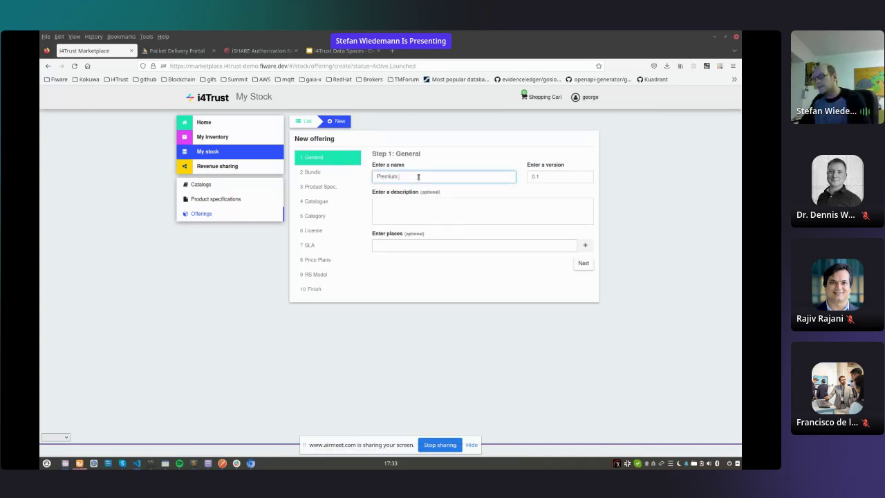
key("BackSpace")
key("BackSpace")
key("BackSpace")
key("BackSpace")
key("BackSpace")
key("BackSpace")
type("PacketDeliver")
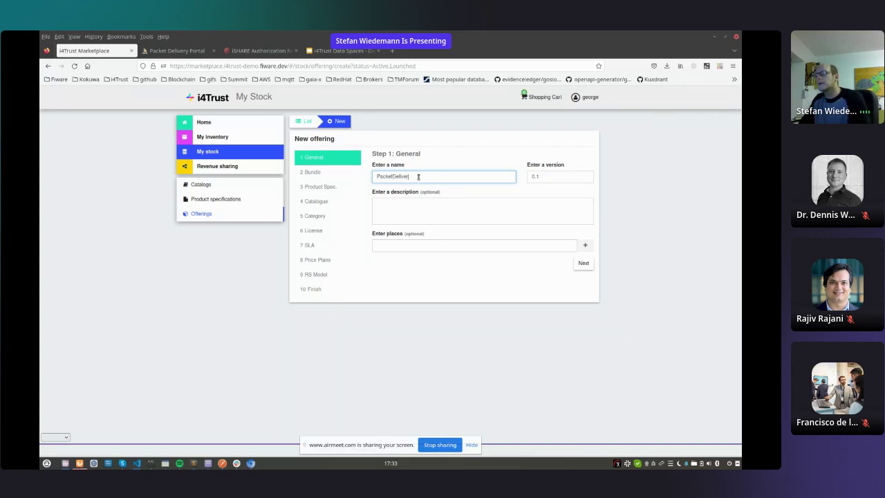
type("y Premium SErc")
key("BackSpace")
key("BackSpace")
key("BackSpace")
type("er")
left_click(584, 263)
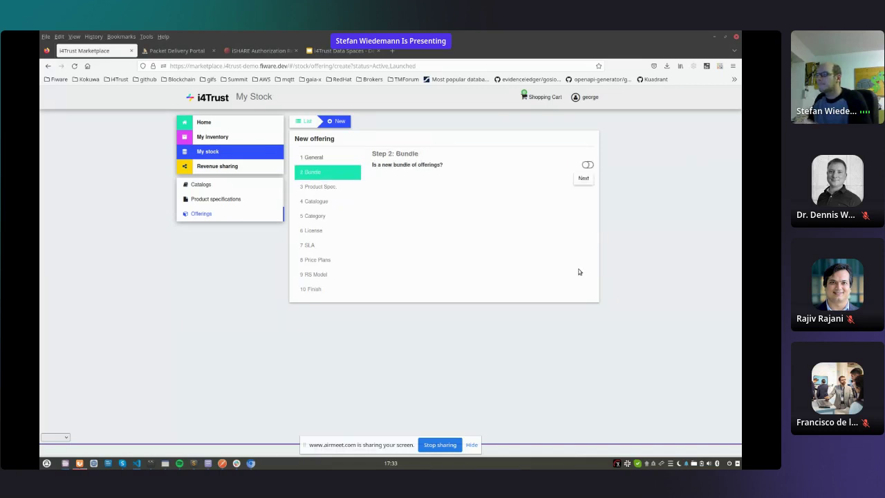
- Keep the offering unbundled and assign it the PacketDelivery Premium Service product specification and the Packet Delivery catalogue
left_click(586, 181)
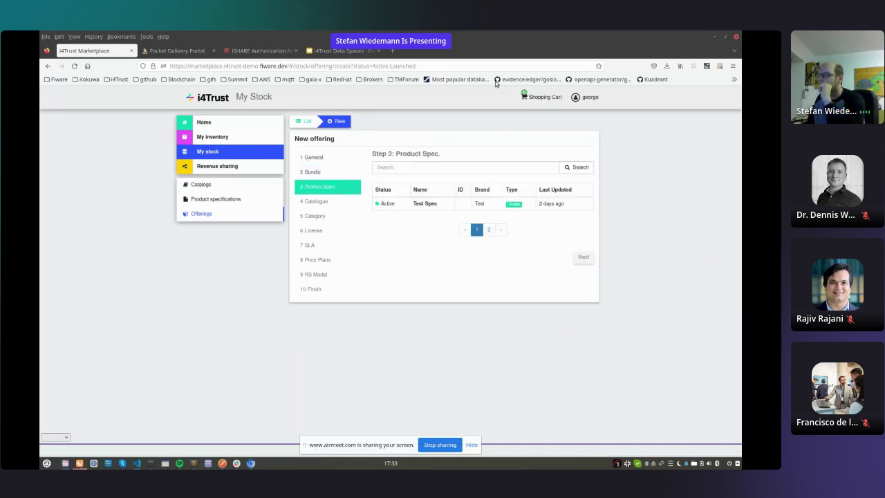
left_click(488, 230)
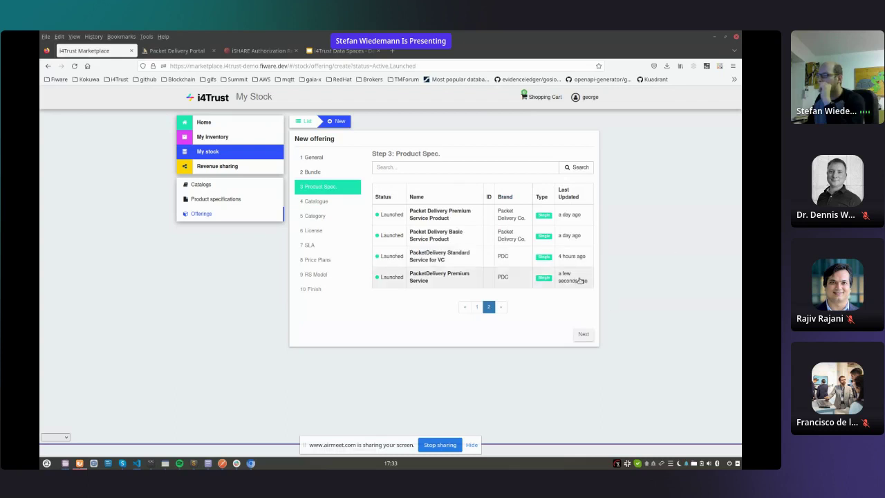
left_click(429, 279)
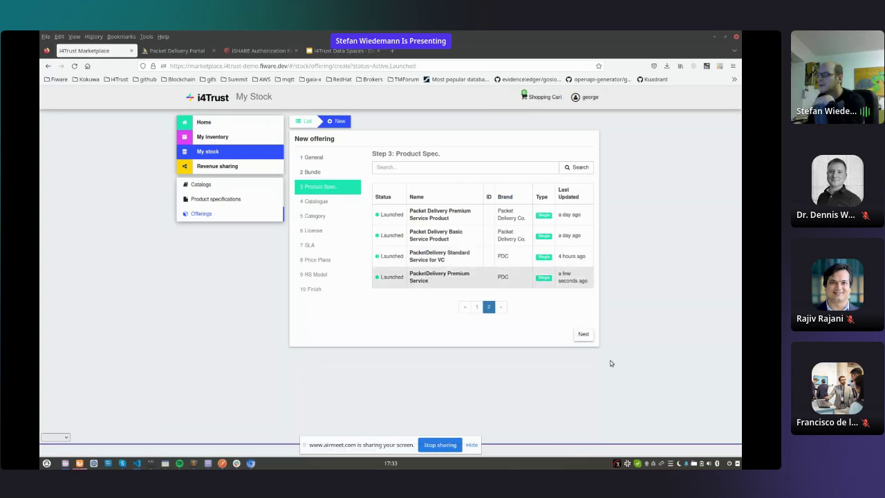
left_click(586, 336)
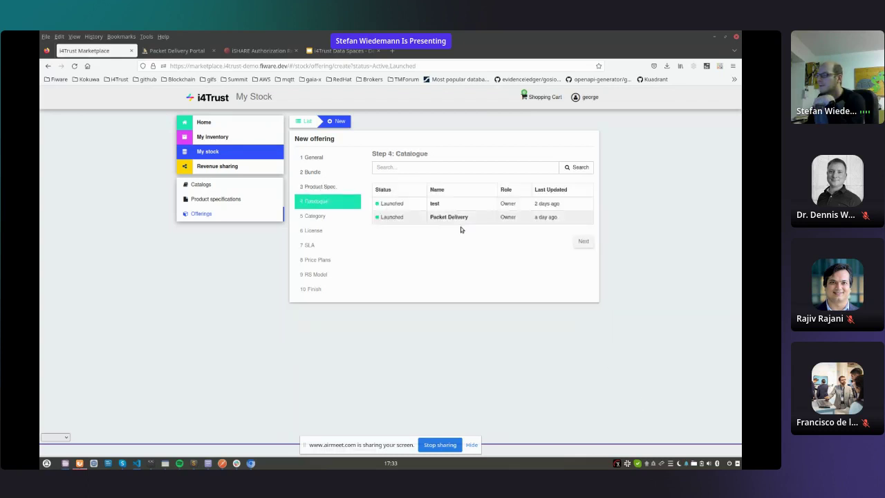
left_click(548, 223)
left_click(579, 244)
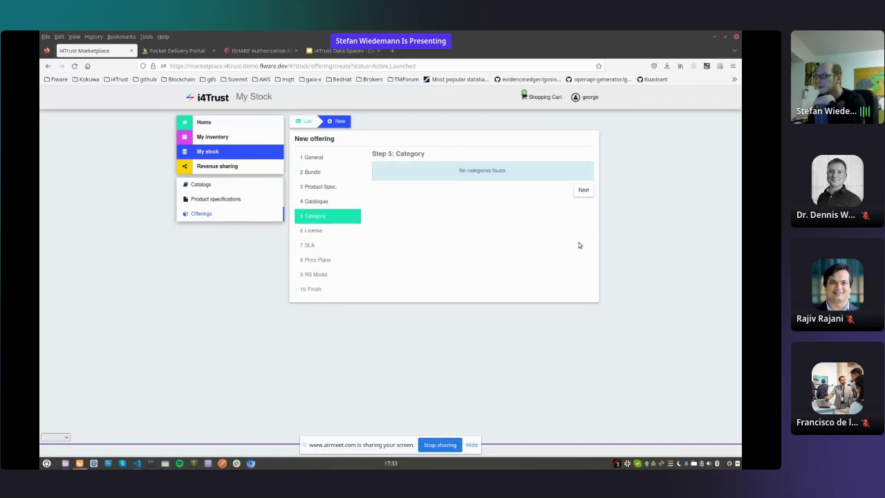
- Keep the default category, license and SLA, turn off the open offering option without price plans, and continue with the defaultRevenue model
left_click(584, 191)
left_click(586, 198)
left_click(584, 208)
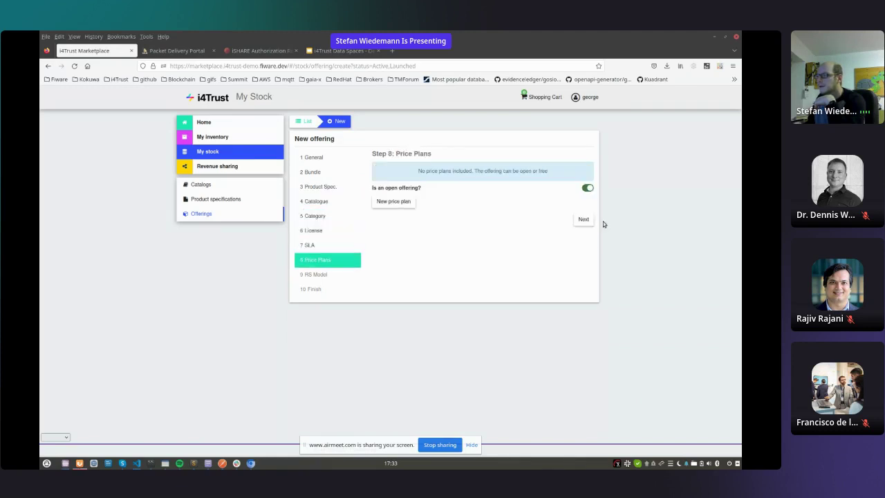
left_click(588, 188)
left_click(584, 220)
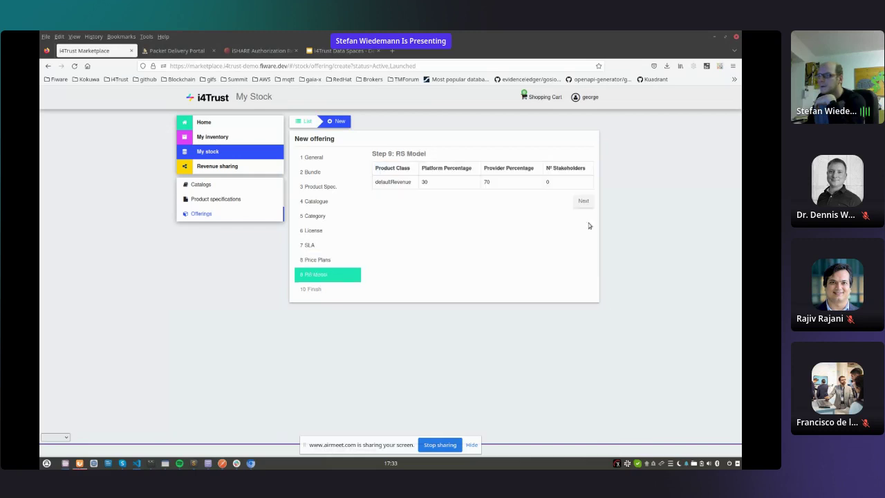
left_click(582, 204)
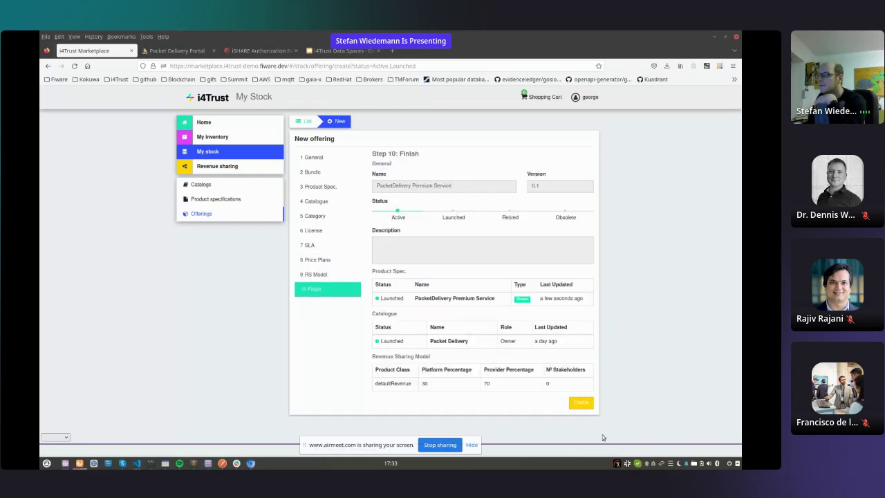
- Create the offering and update its status to Launched
left_click(592, 407)
left_click(425, 319)
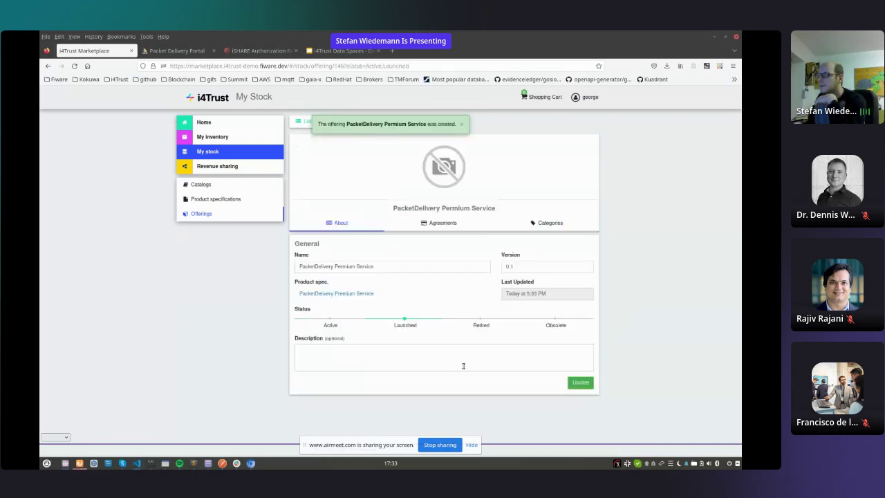
left_click(586, 383)
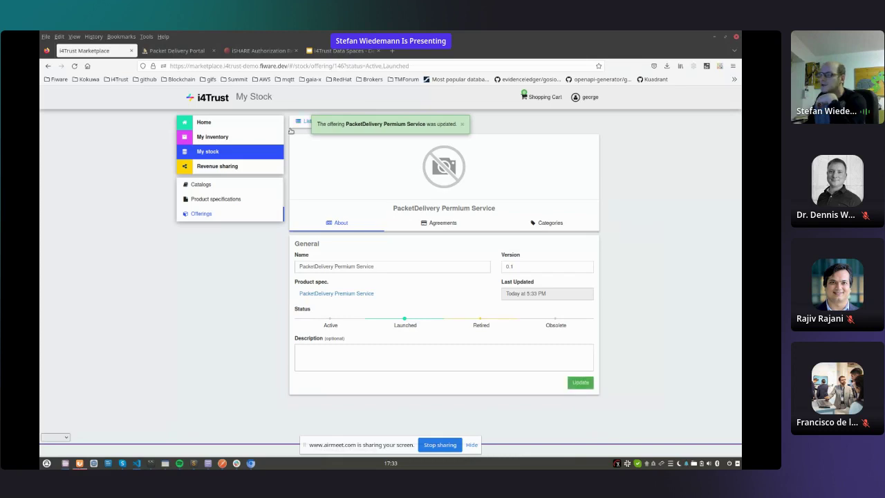
- Sign out of the provider's marketplace account and browse the public Packet Delivery catalog for the new offering
left_click(223, 217)
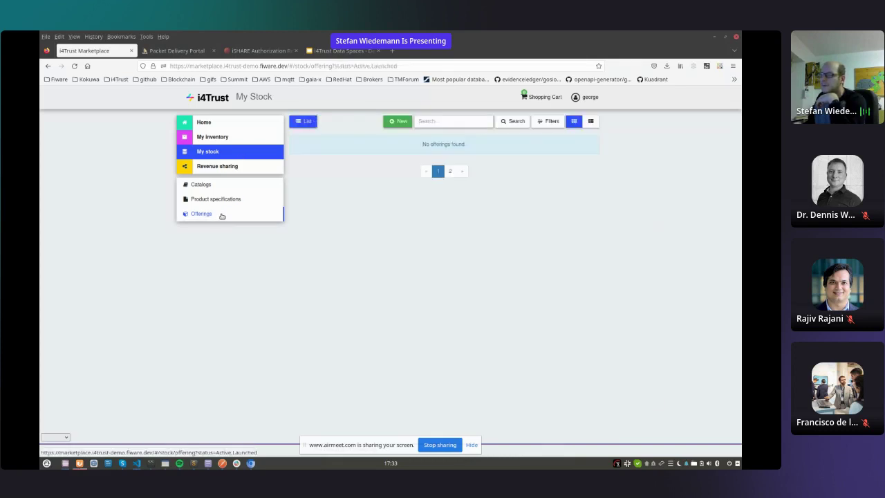
left_click(231, 152)
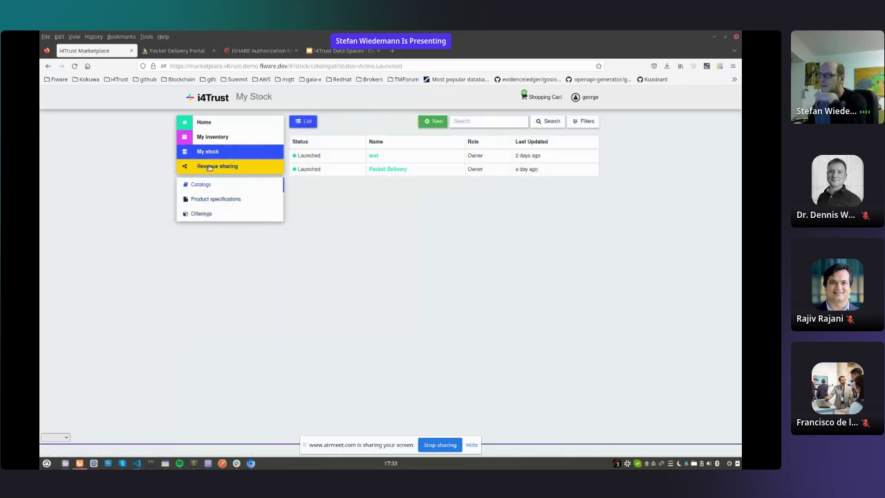
left_click(587, 97)
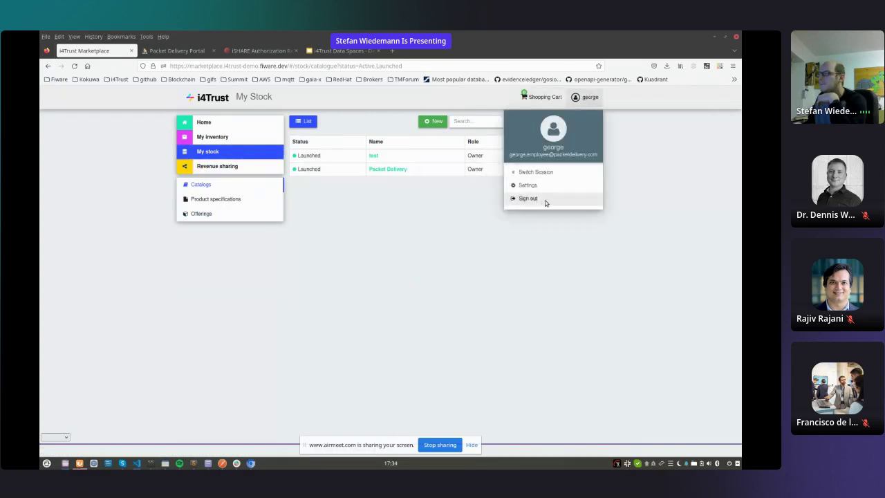
left_click(527, 198)
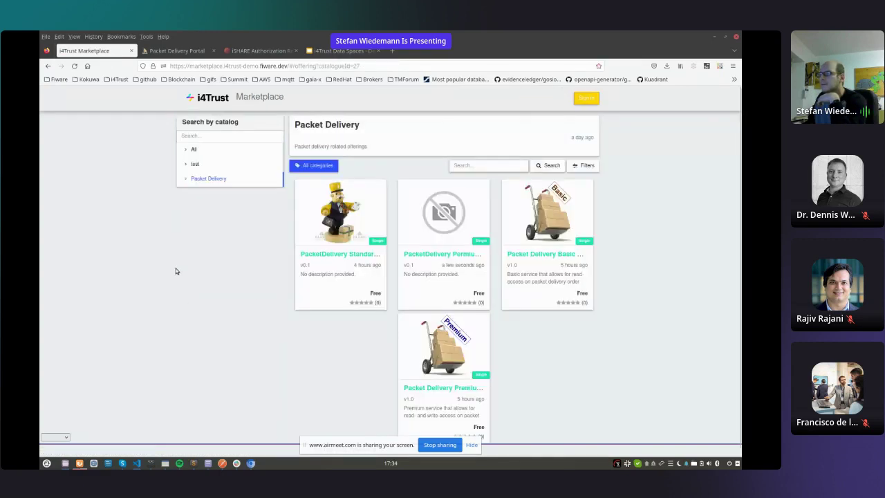
scroll(272, 336, "down", 1)
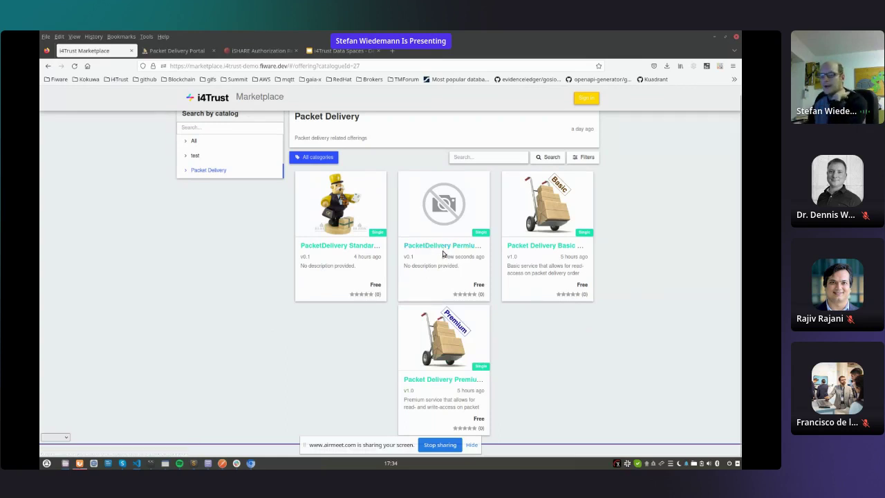
- Sign in to the marketplace through Happy Pets Inc. with the employee's saved e-mail and password
left_click(588, 100)
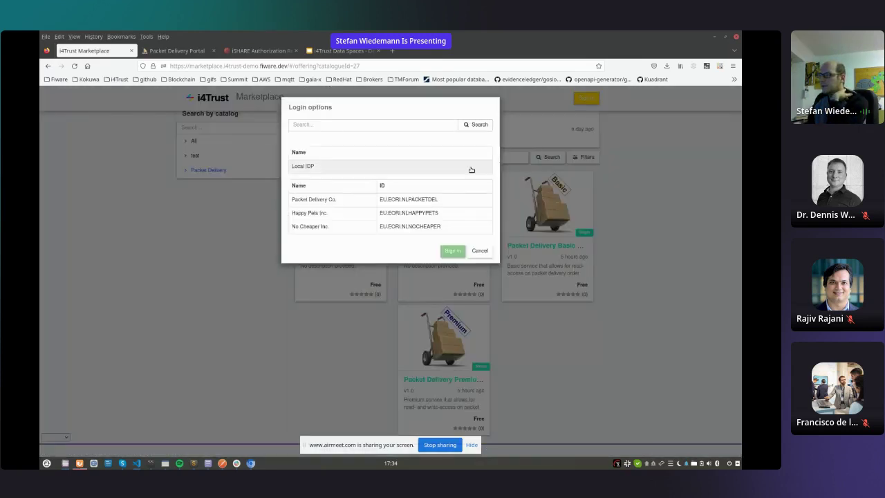
left_click(433, 212)
left_click(441, 246)
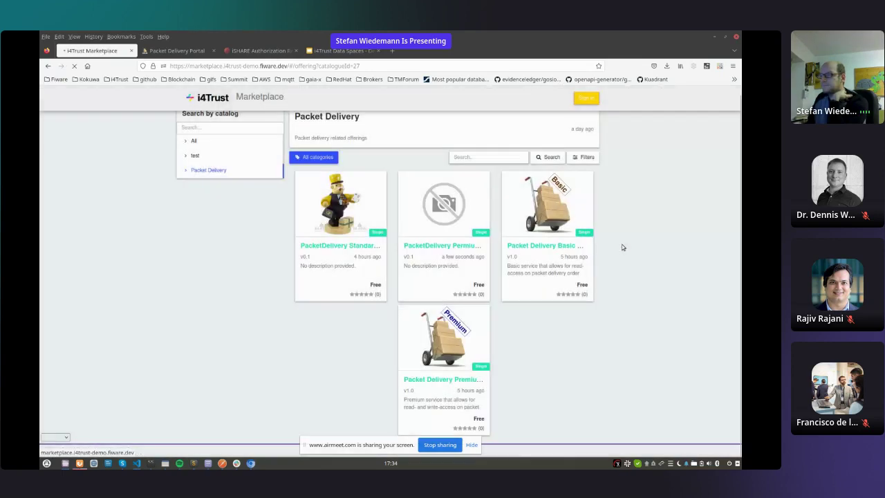
key("Down")
key("Down")
key("Return")
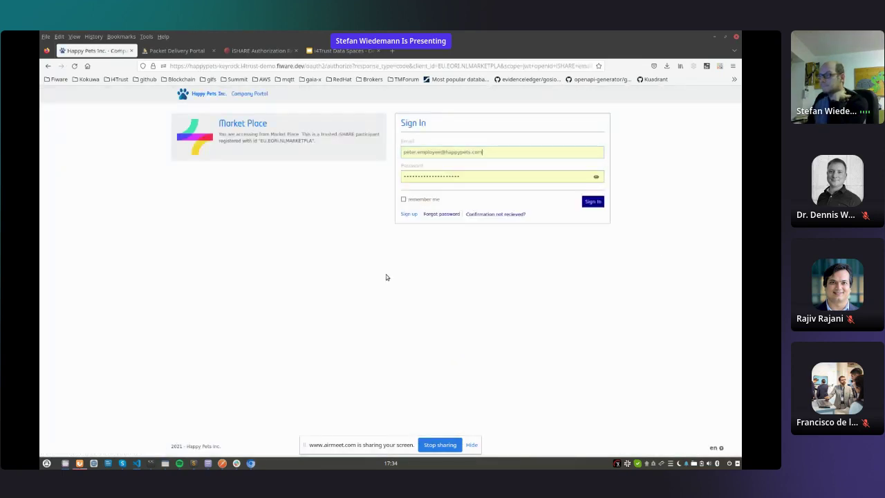
left_click(593, 202)
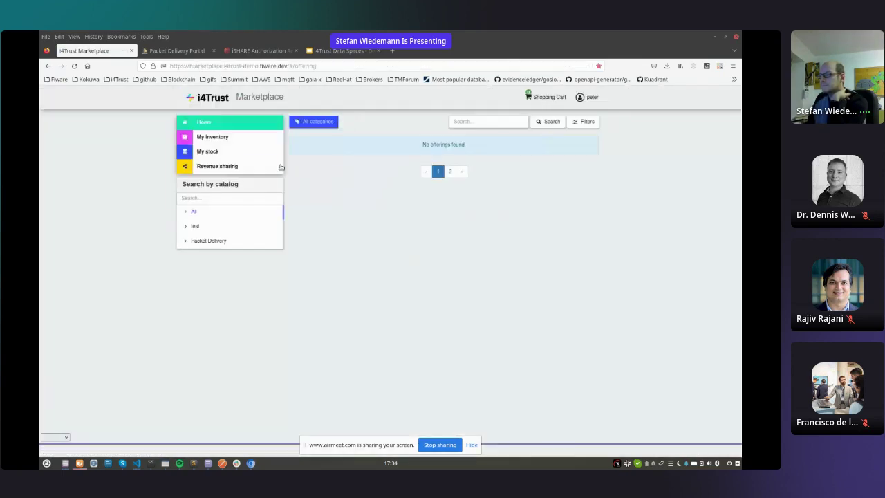
- Add the PacketDelivery Permium Service offering from the Packet Delivery catalog to the cart and check out the order
left_click(219, 239)
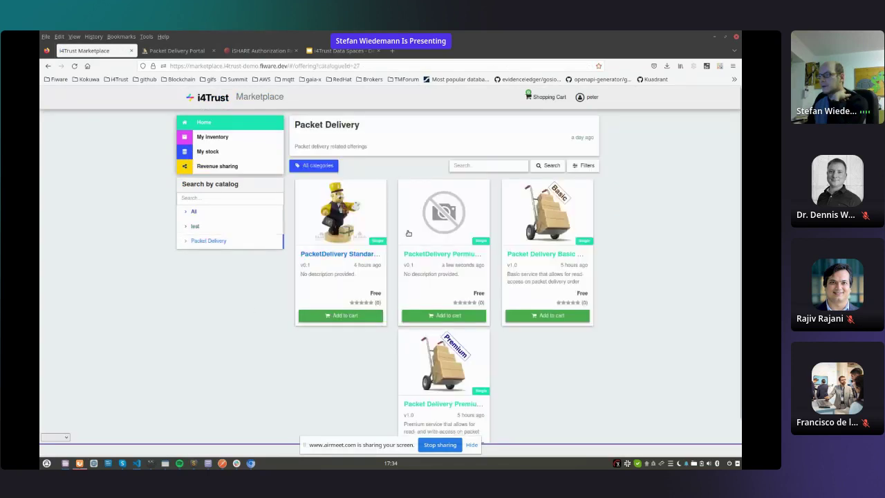
left_click(457, 318)
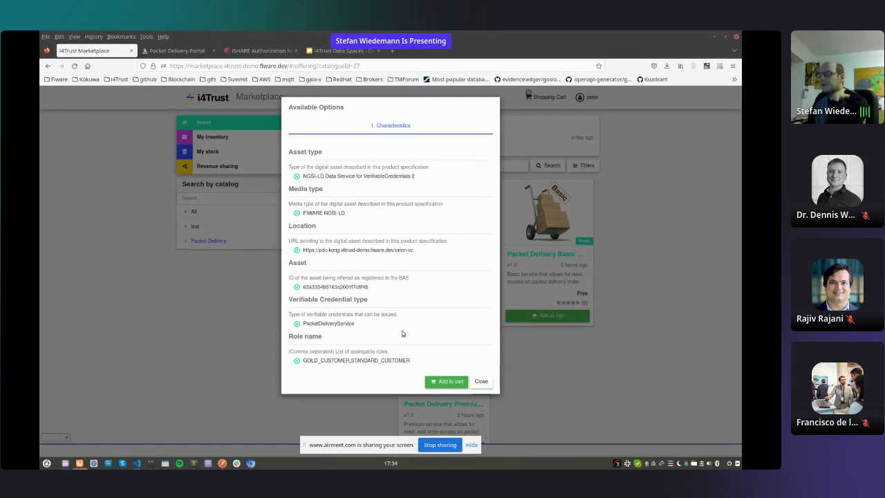
left_click(448, 380)
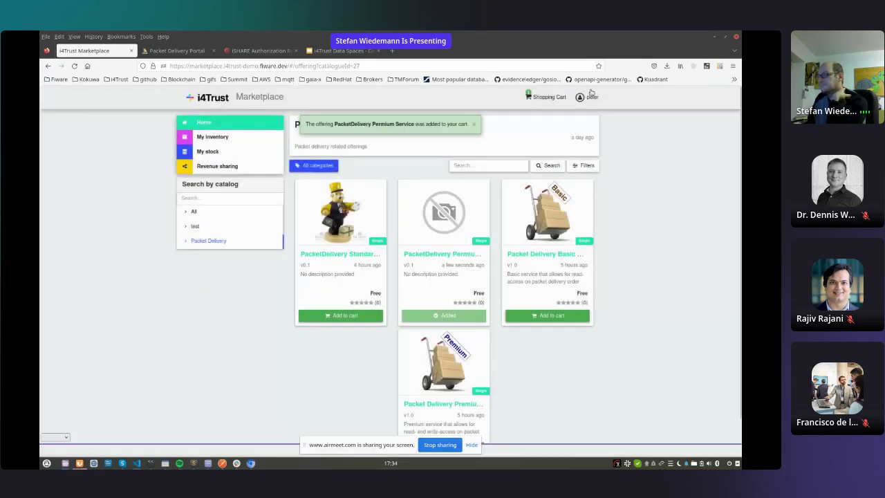
left_click(543, 96)
left_click(528, 168)
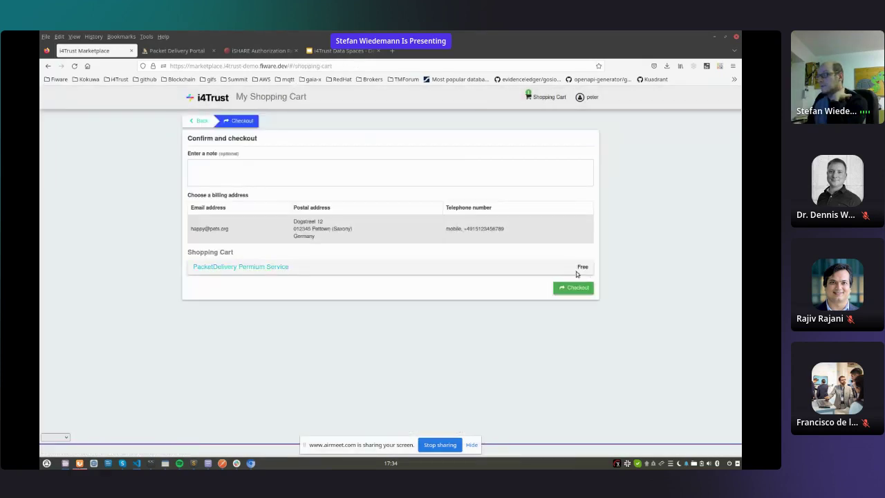
left_click(573, 286)
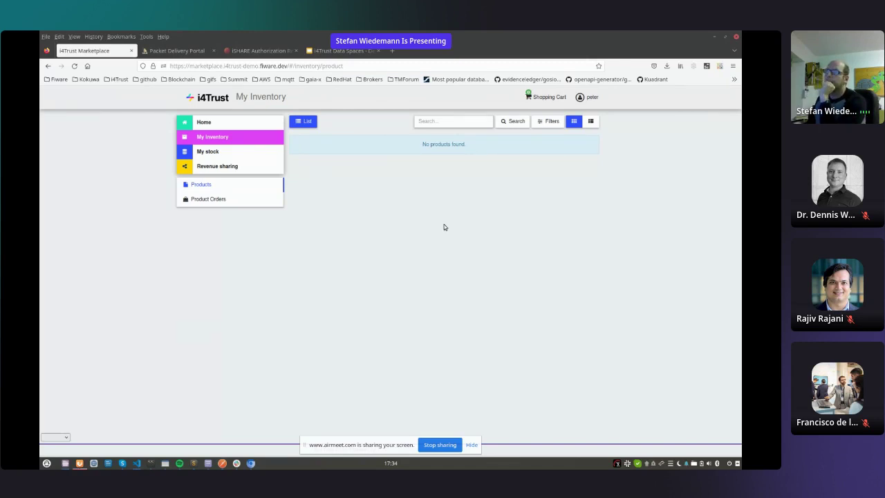
- Switch to the Packet Delivery Portal and start the login with a verifiable credential
left_click(181, 51)
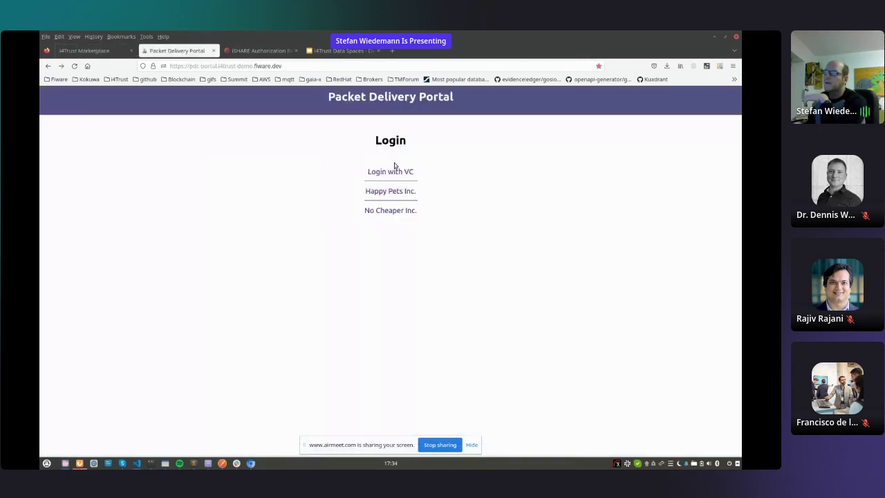
left_click(396, 170)
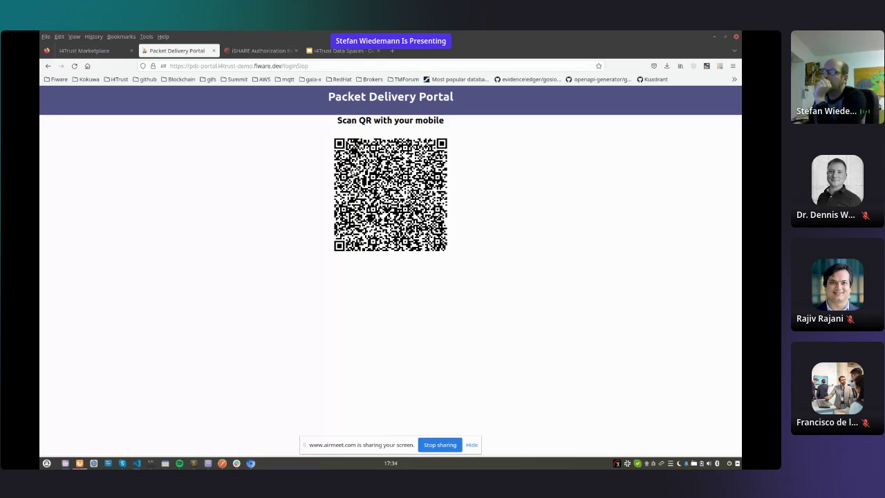
- Open the bookmarked Happypets Credential Issuer from the i4Trust Demo collection and bring up the form for a new credential
left_click(118, 78)
mouse_move(127, 98)
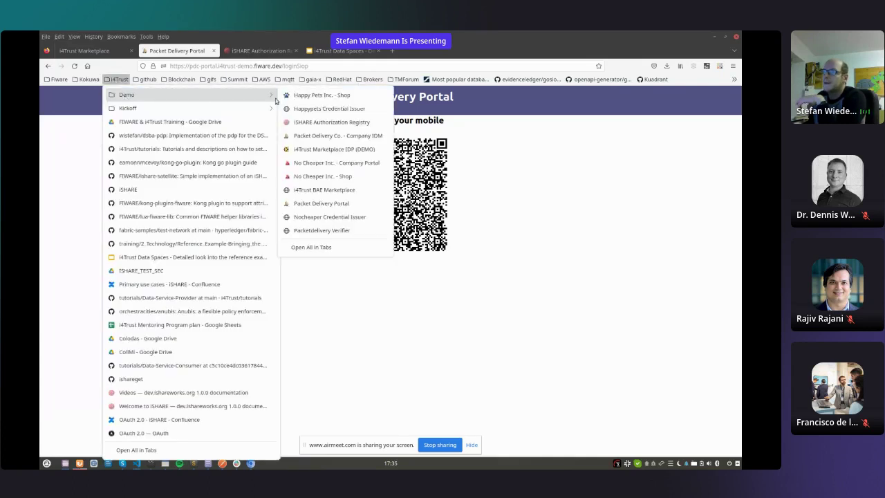
left_click(329, 109)
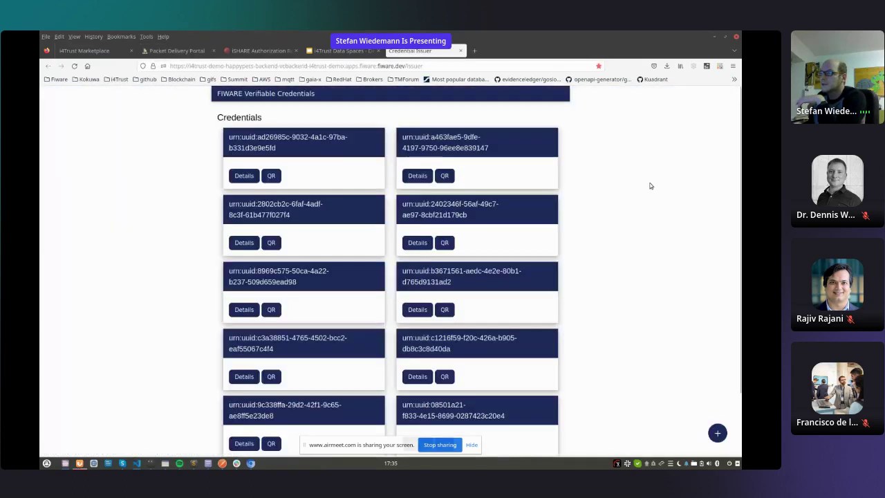
scroll(682, 299, "down", 2)
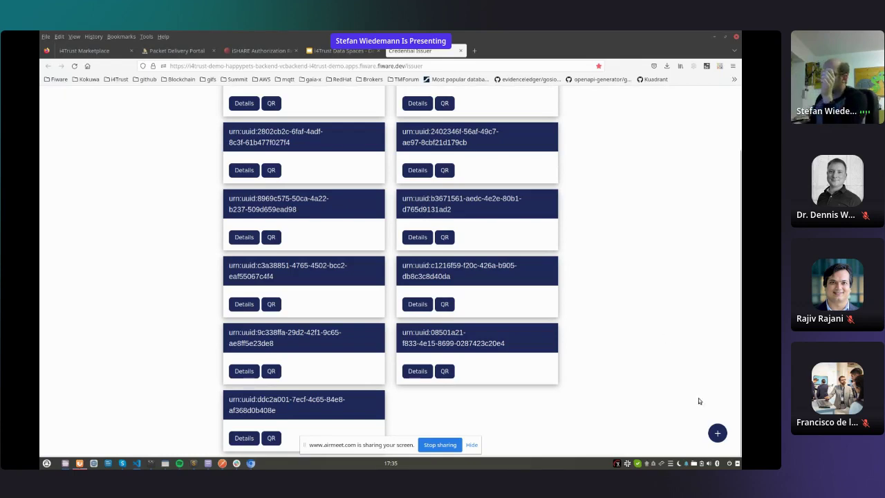
left_click(716, 432)
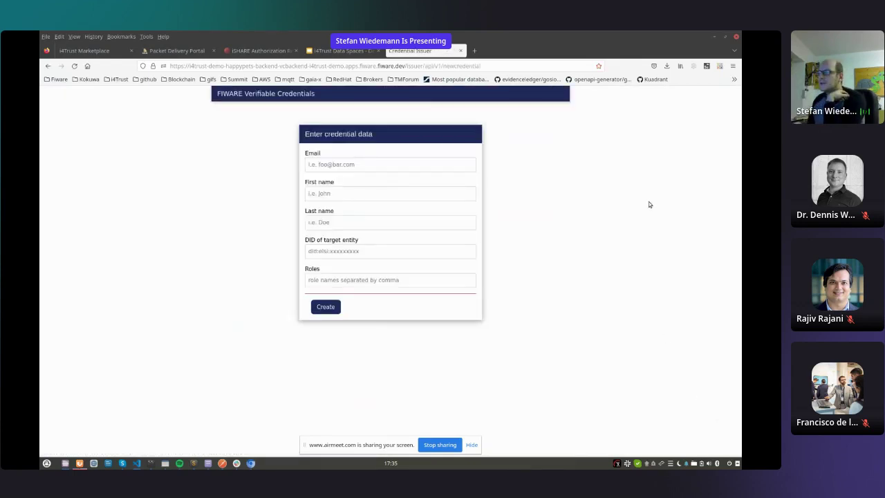
- Fill in the customer's e-mail, first name and last name in the credential form from the saved entries
left_click(345, 171)
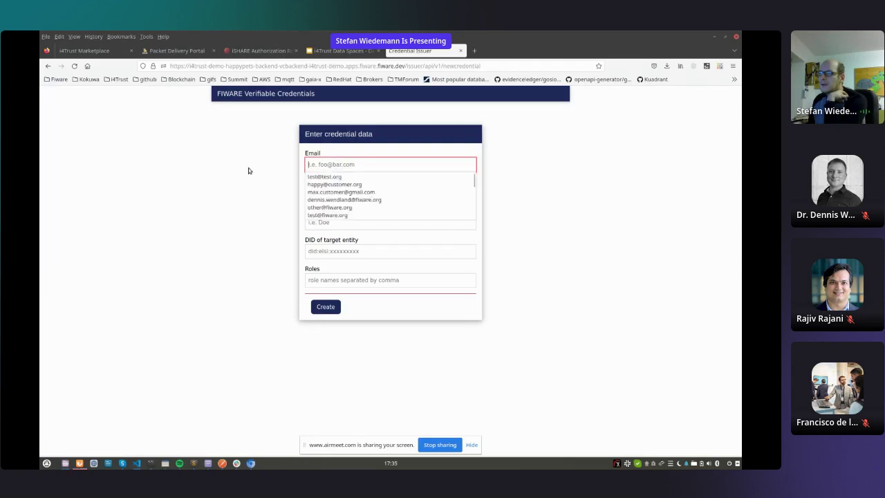
key("Down")
key("Down")
key("Return")
left_click(358, 192)
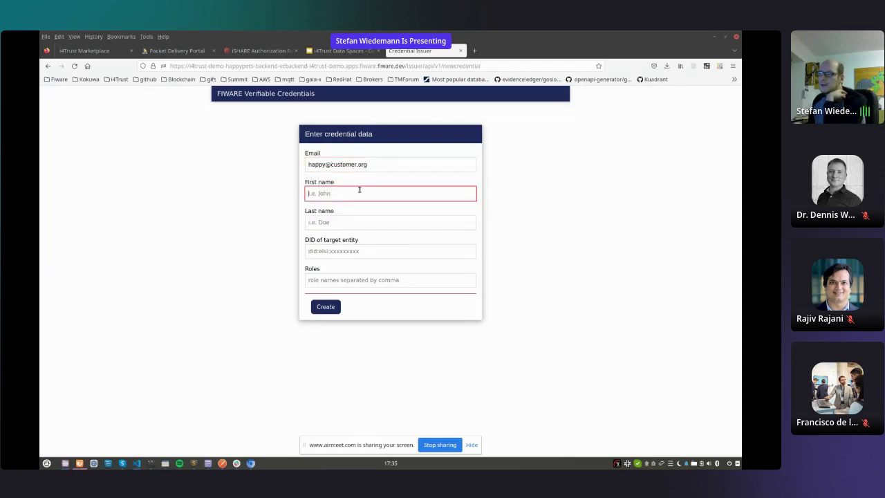
key("Down")
key("Down")
left_click(341, 215)
left_click(338, 222)
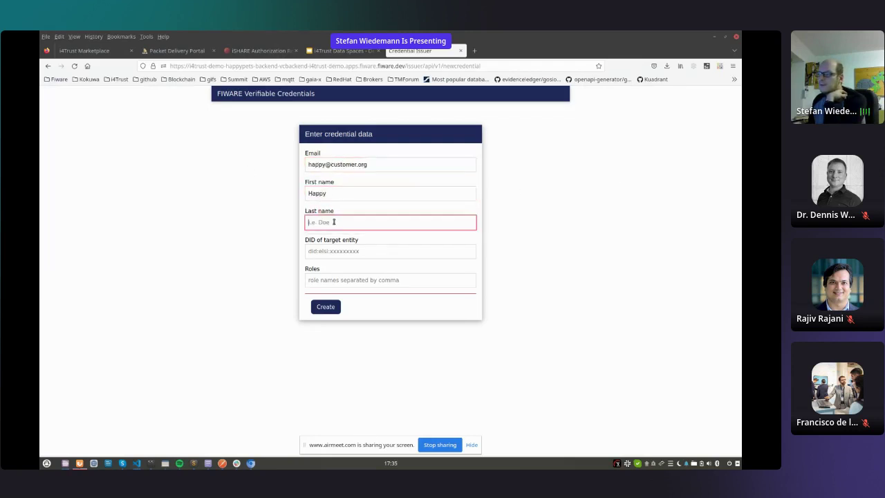
left_click(344, 242)
left_click(573, 245)
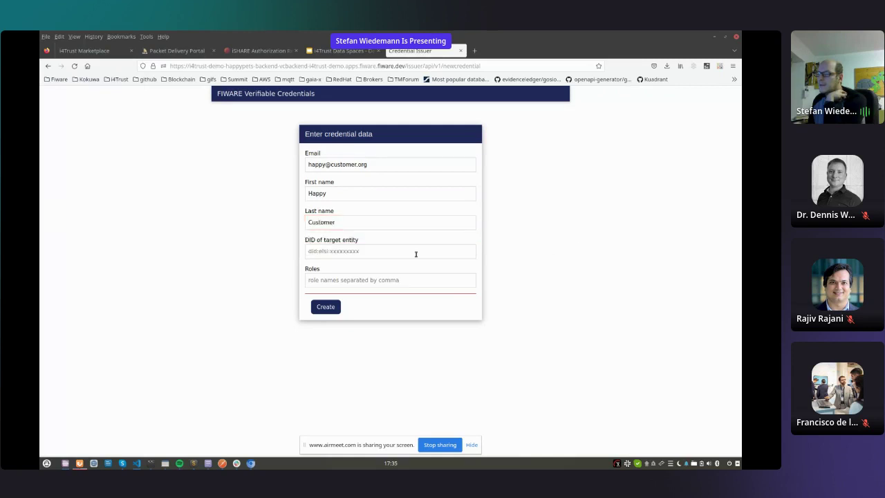
- Set the target entity's DID to EU.EORI.NLPACKETDEL and the role to GOLD_CUSTOMER, and create the credential
left_click(416, 252)
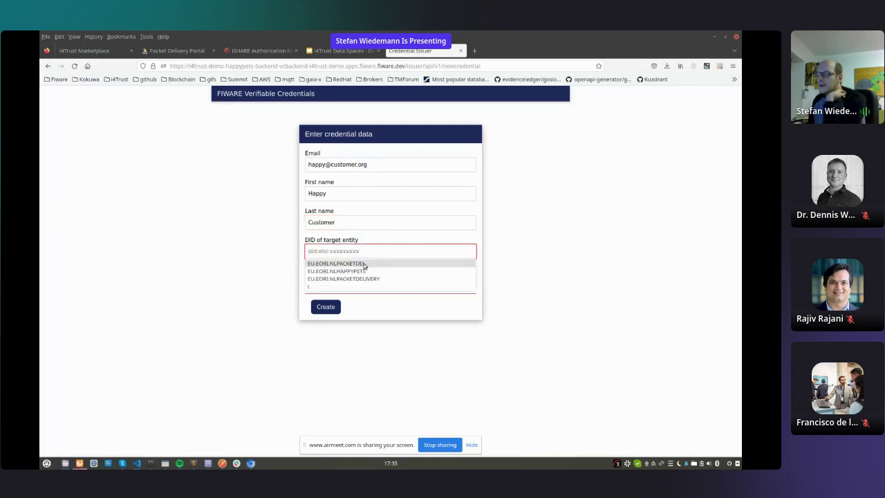
left_click(365, 262)
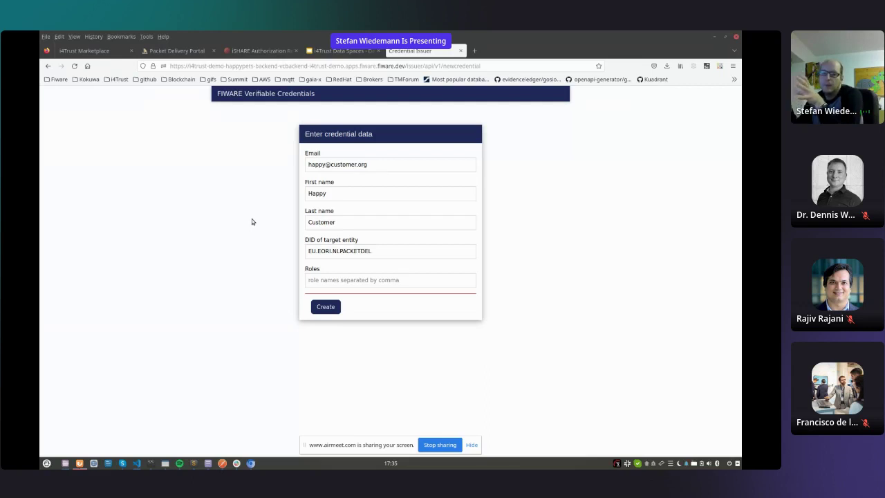
left_click(375, 280)
key("Down")
key("Down")
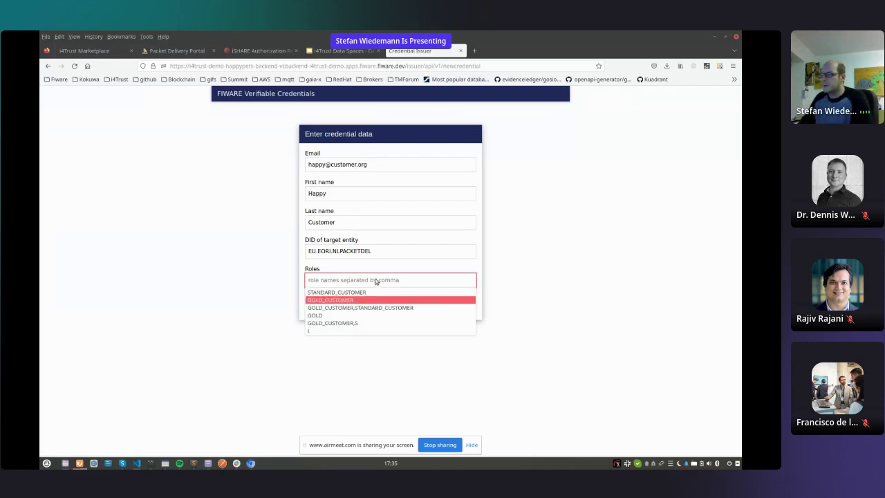
key("Return")
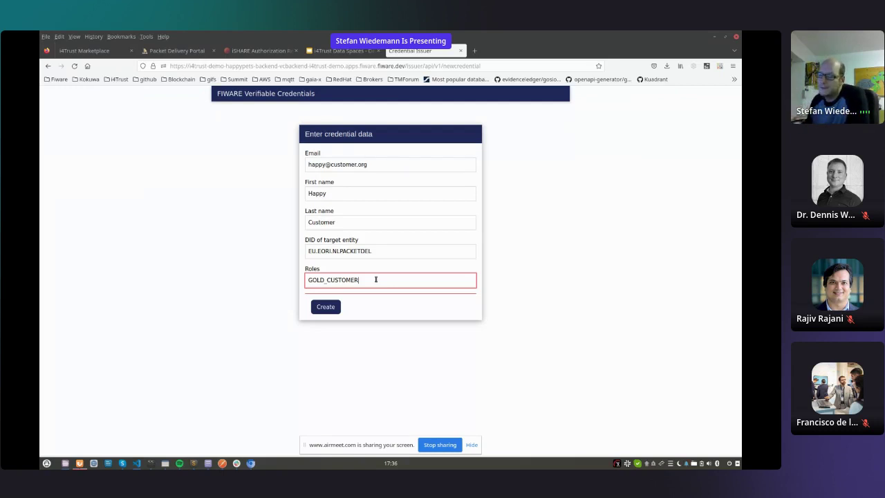
left_click(322, 306)
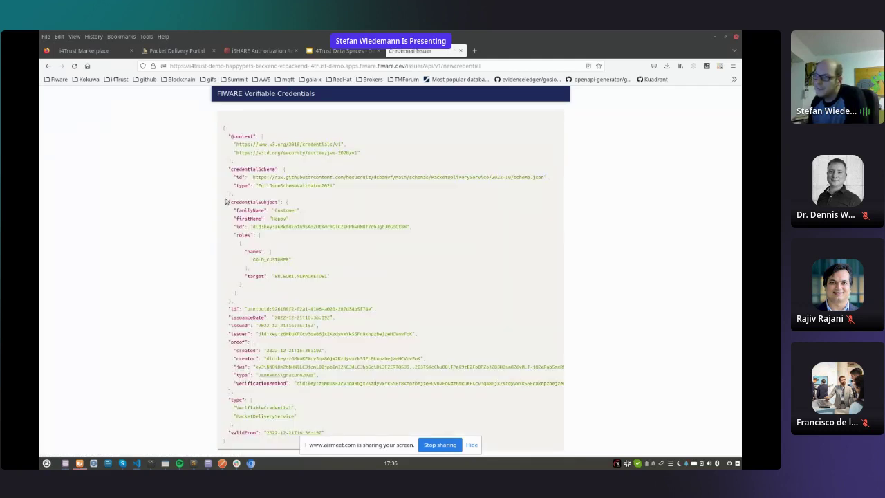
- Examine the issued credential's JSON at an enlarged size, especially the credentialSubject block and the names and target within its roles
left_click_drag(225, 200, 320, 275)
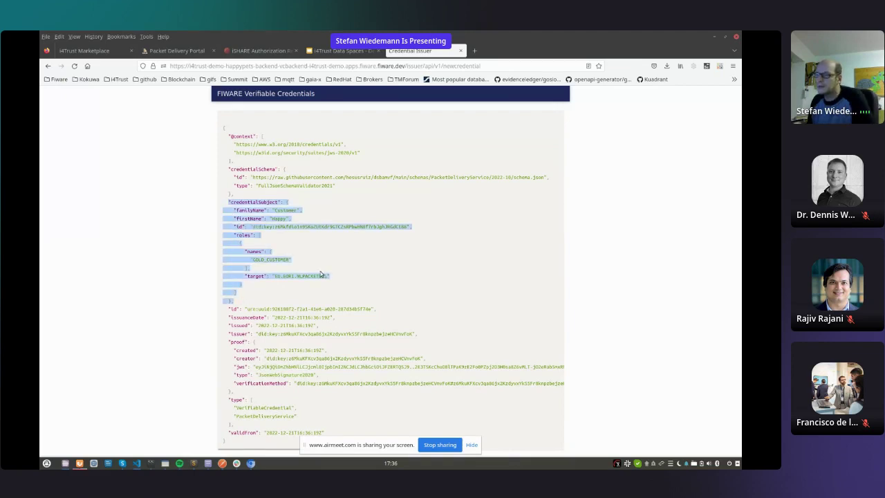
left_click(320, 274)
key("ctrl+plus")
key("ctrl+plus")
key("ctrl+plus")
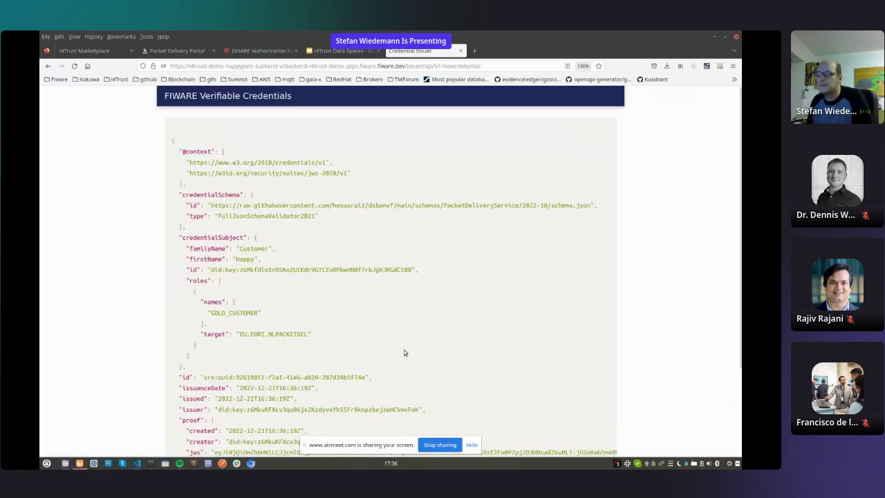
scroll(523, 160, "down", 2)
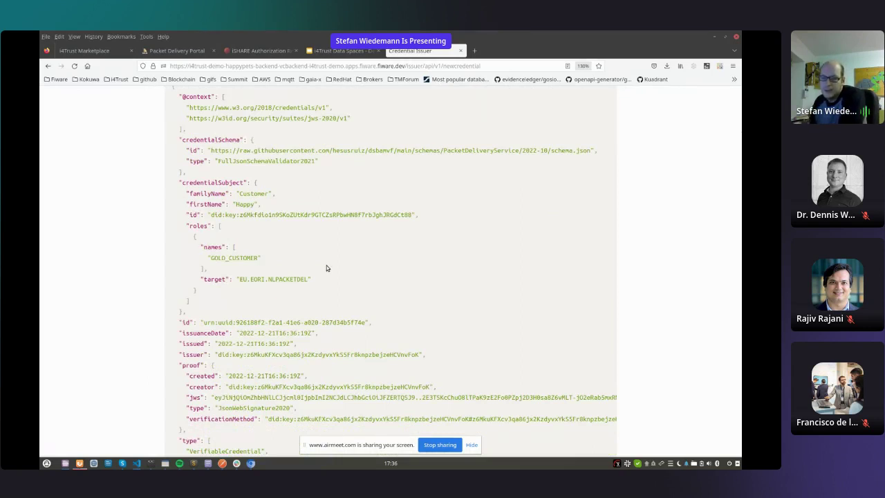
left_click_drag(193, 239, 217, 291)
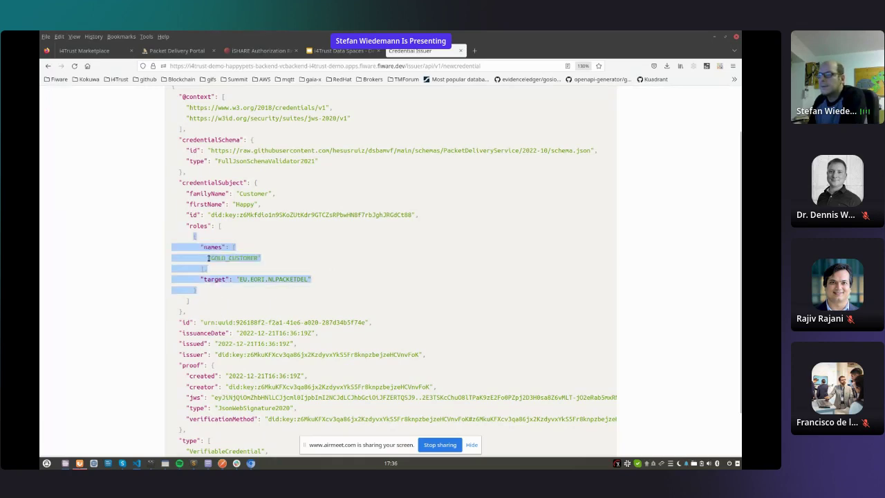
left_click_drag(207, 257, 262, 260)
left_click_drag(202, 279, 312, 280)
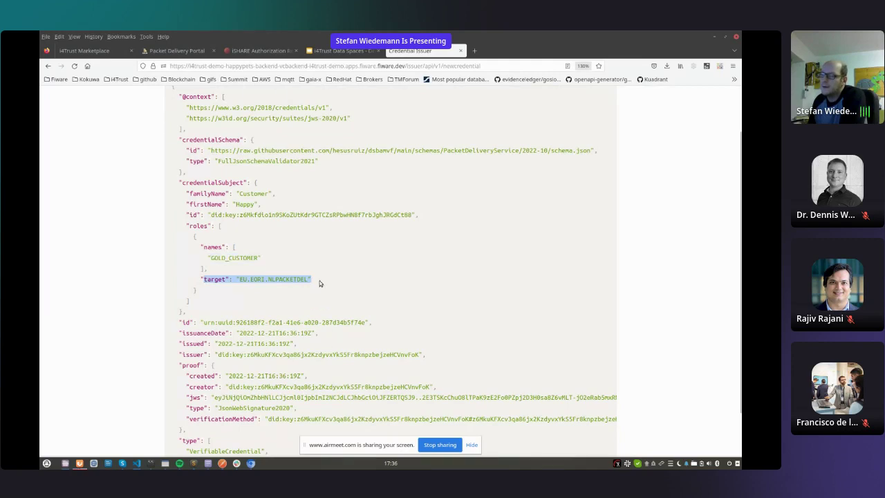
left_click(267, 260)
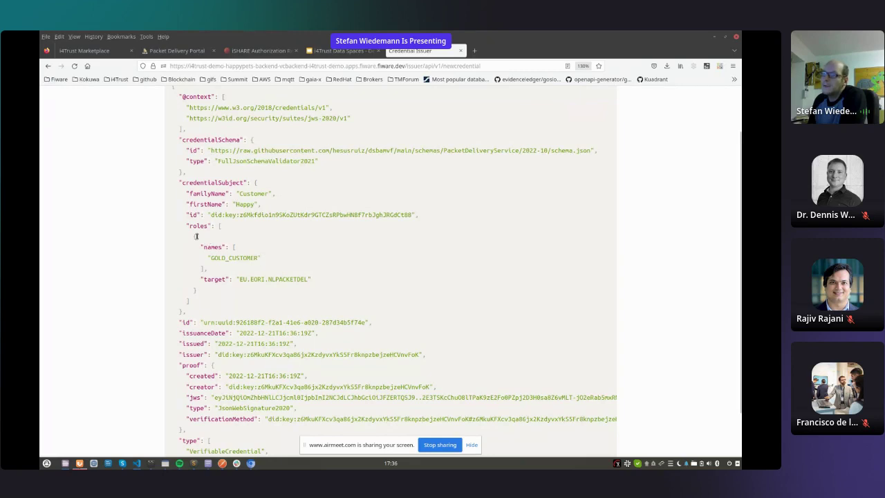
left_click_drag(198, 291, 191, 243)
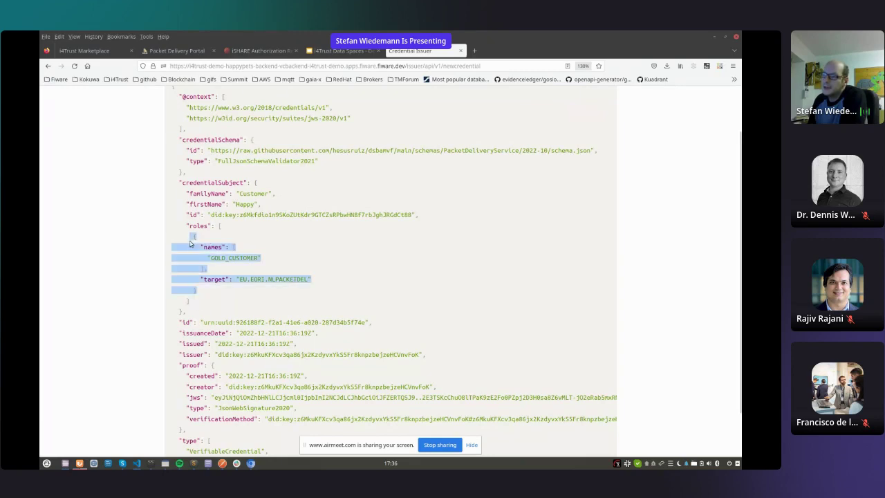
left_click(198, 282)
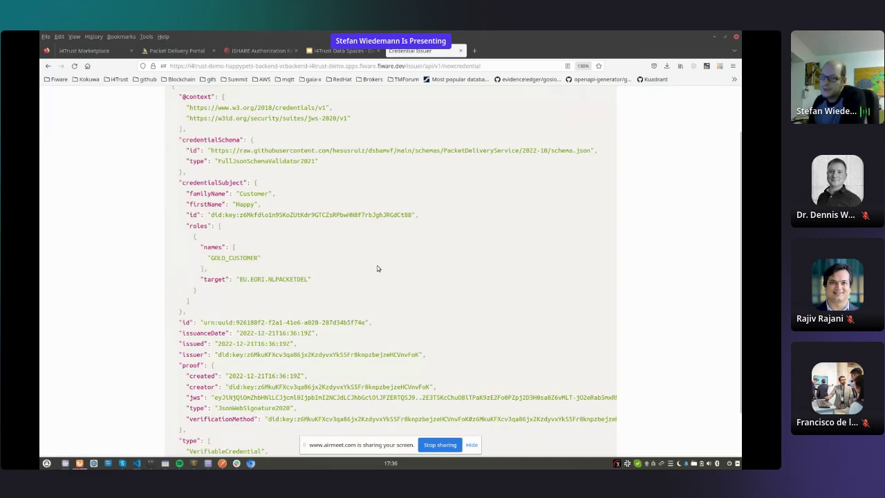
left_click_drag(195, 236, 214, 291)
left_click(214, 291)
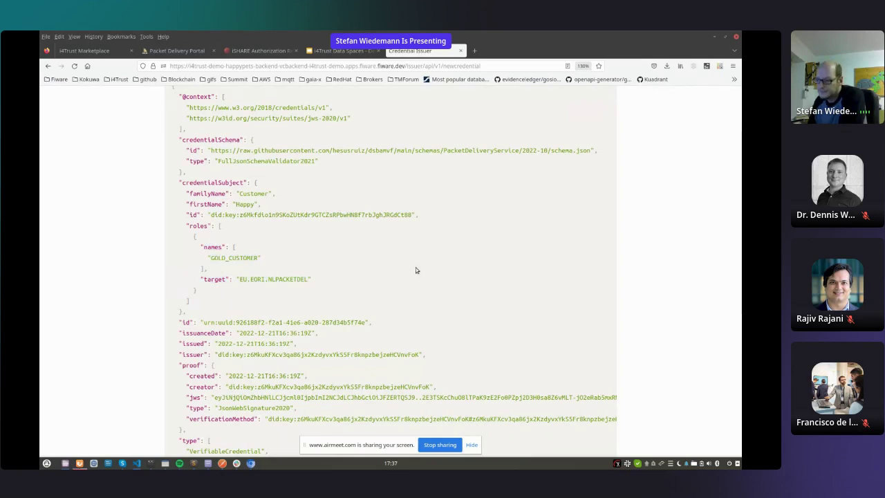
scroll(418, 266, "down", 2)
scroll(494, 241, "up", 4)
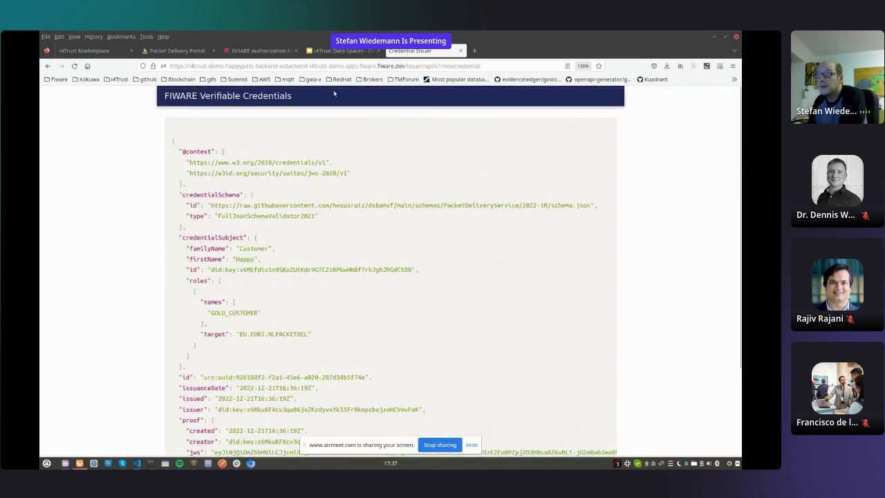
- Go back to the issuer's credential list and display the QR code of the newly created credential at its end
left_click(223, 100)
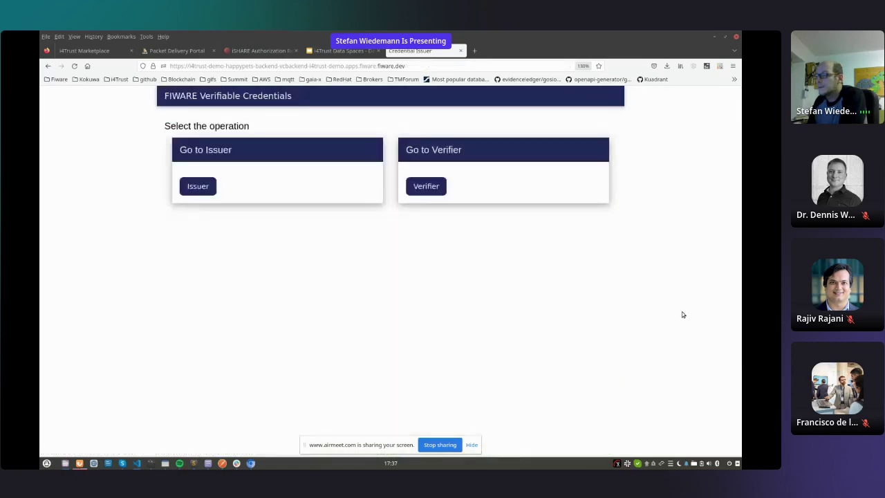
left_click(197, 186)
scroll(610, 278, "up", 1)
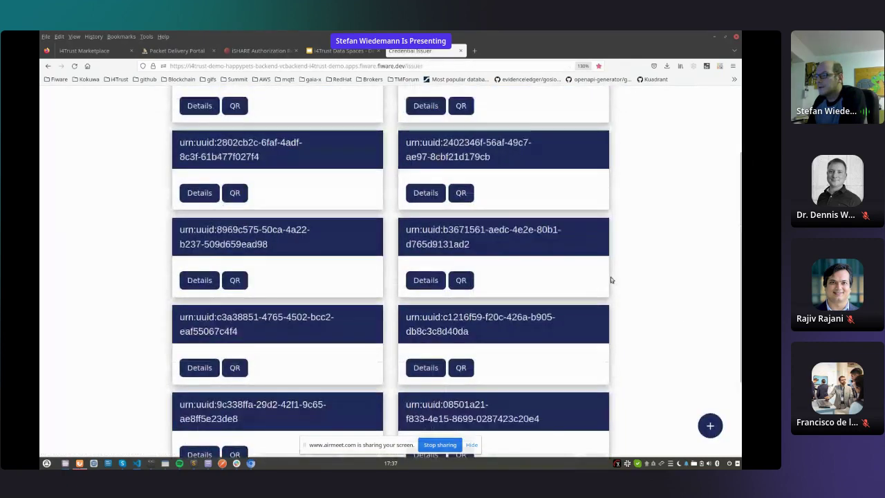
scroll(620, 268, "down", 2)
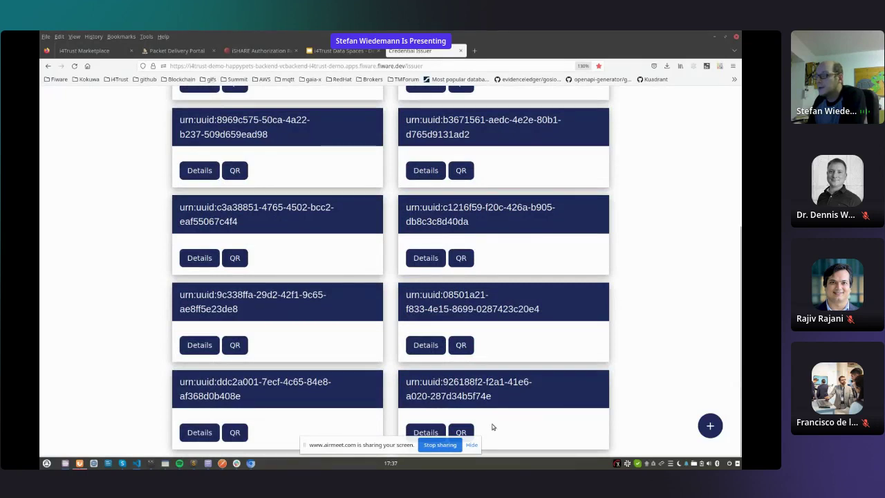
left_click(467, 431)
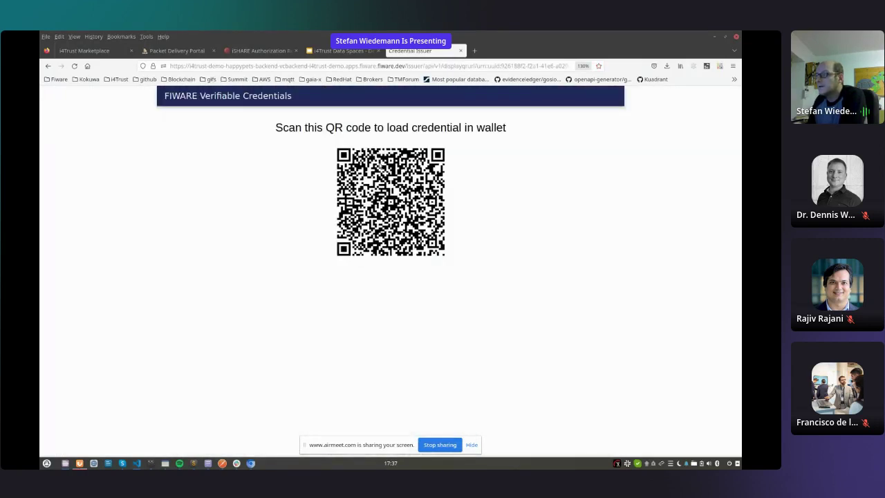